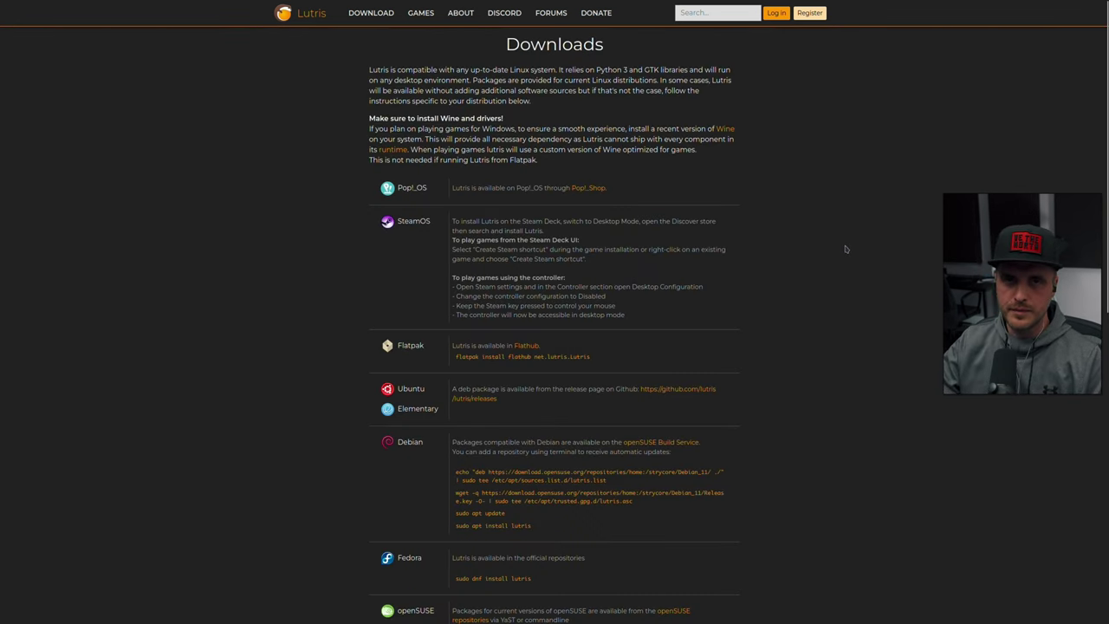
Examine the per-distribution installation instructions on the Lutris downloads page.
{"action": "scroll", "coordinate": [842, 253], "scroll_direction": "down", "scroll_amount": 10}
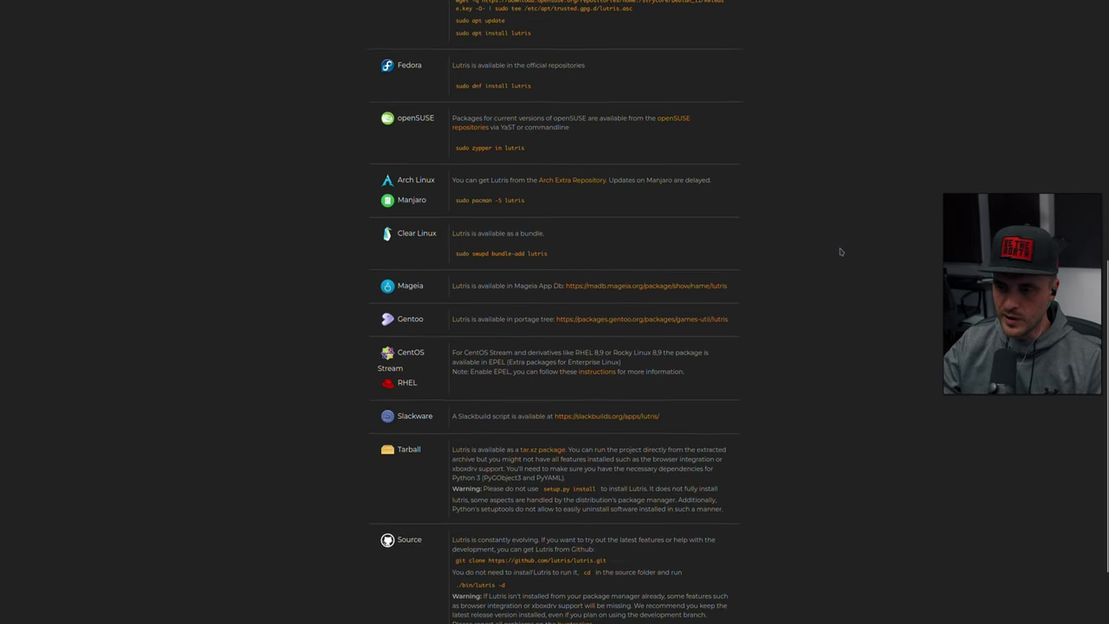
{"action": "scroll", "coordinate": [840, 253], "scroll_direction": "up", "scroll_amount": 3}
{"action": "scroll", "coordinate": [636, 354], "scroll_direction": "down", "scroll_amount": 2}
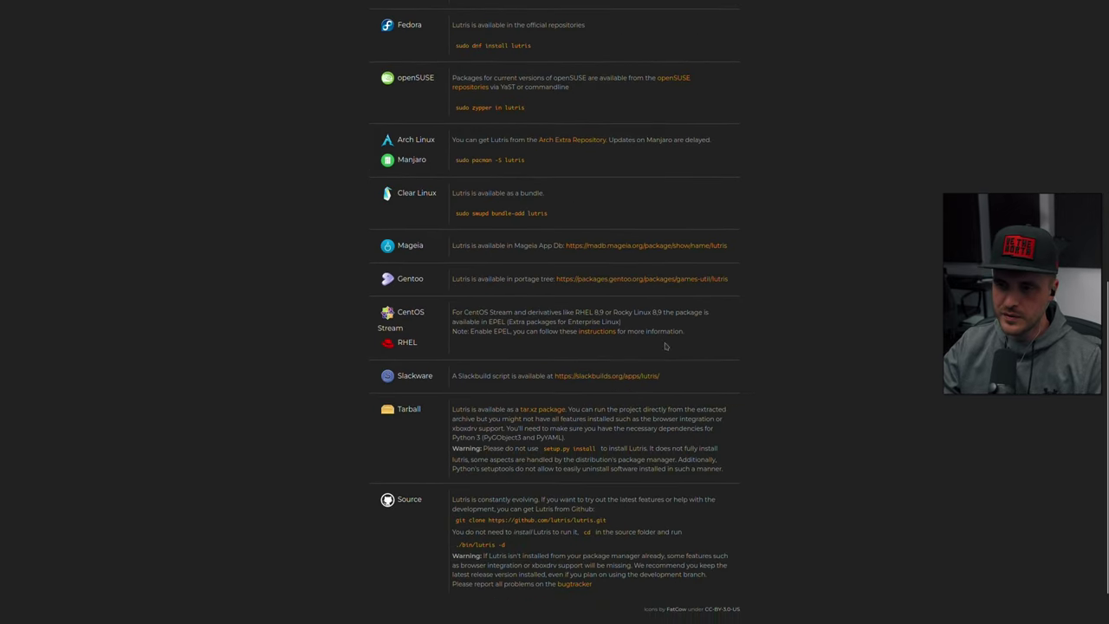
{"action": "scroll", "coordinate": [762, 447], "scroll_direction": "up", "scroll_amount": 6}
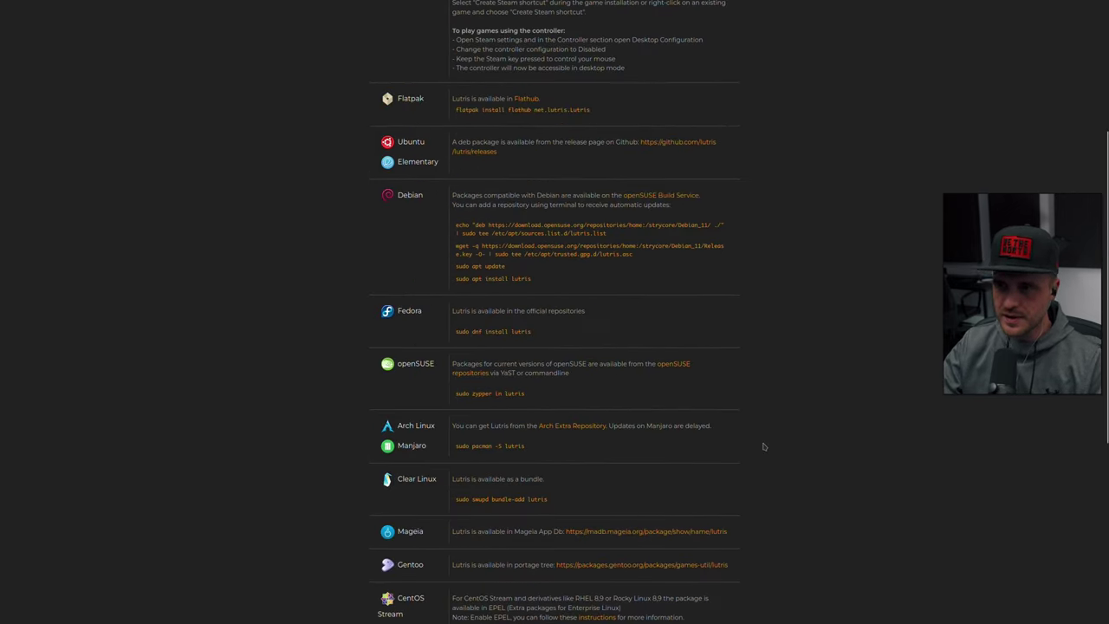
Examine the AUR package page for lutris-git and the changelog and assets of the Lutris v0.5.13 GitHub release.
{"action": "mouse_move", "coordinate": [453, 5]}
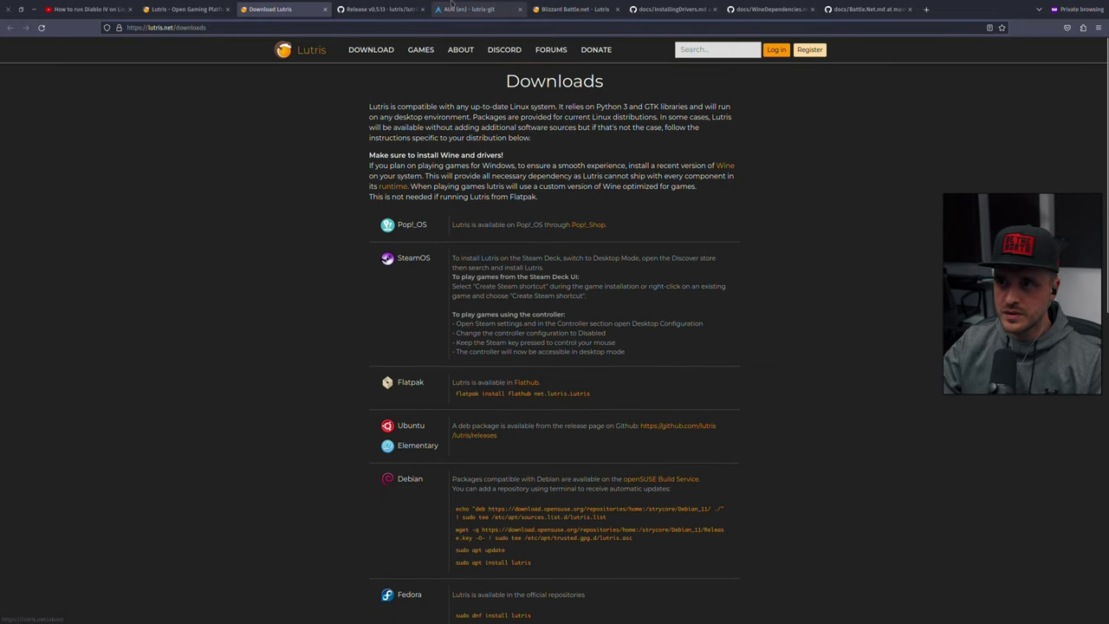
{"action": "left_click", "coordinate": [464, 9]}
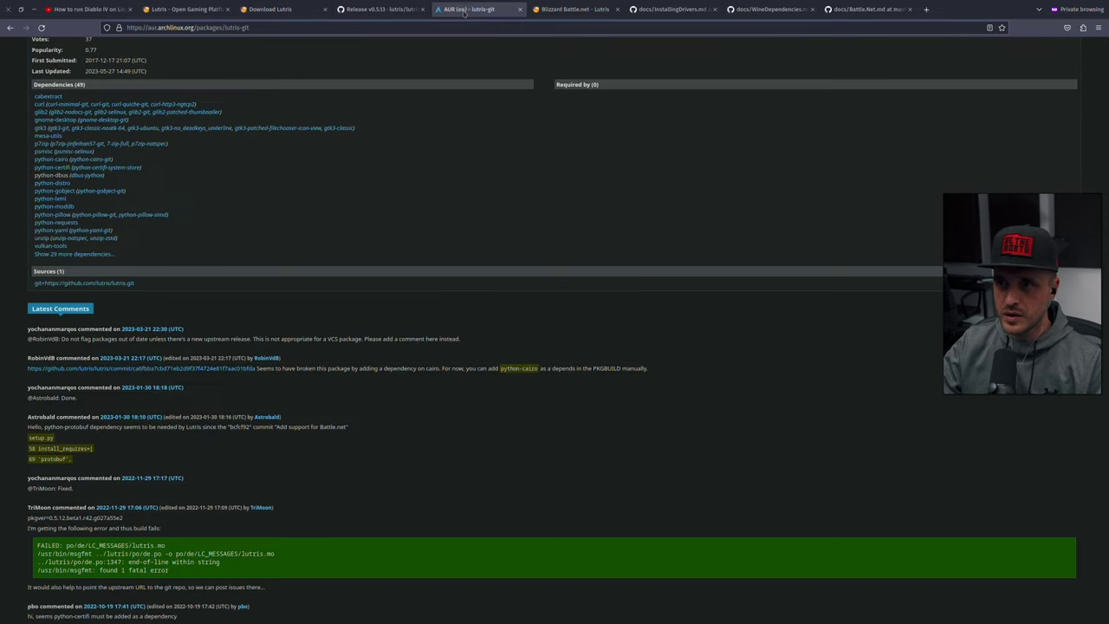
{"action": "scroll", "coordinate": [500, 237], "scroll_direction": "up", "scroll_amount": 4}
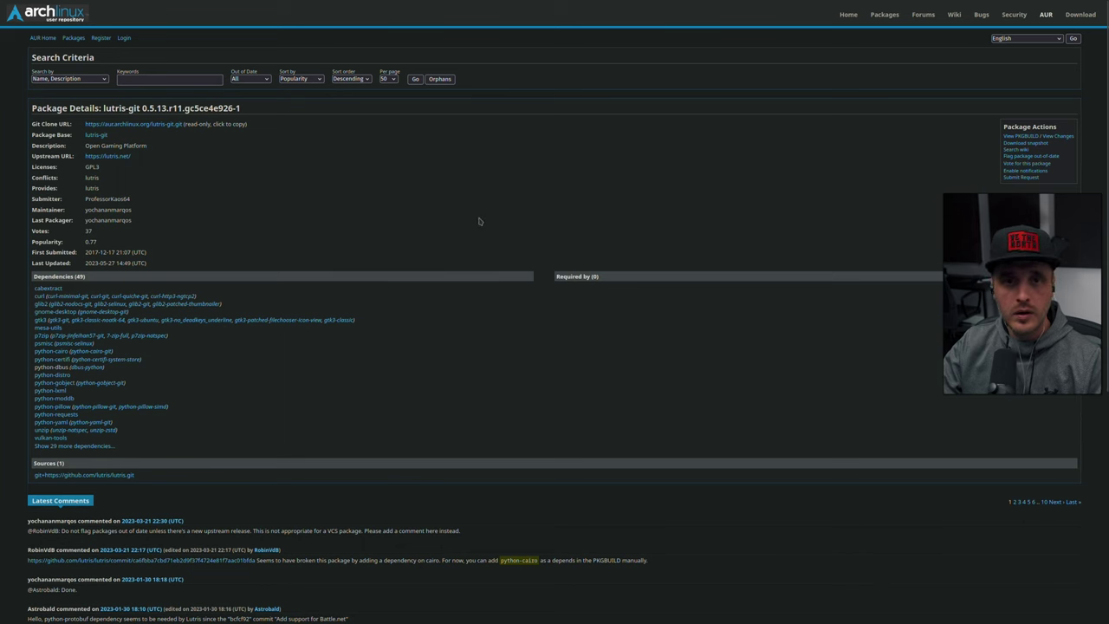
{"action": "key", "text": "ctrl+Tab"}
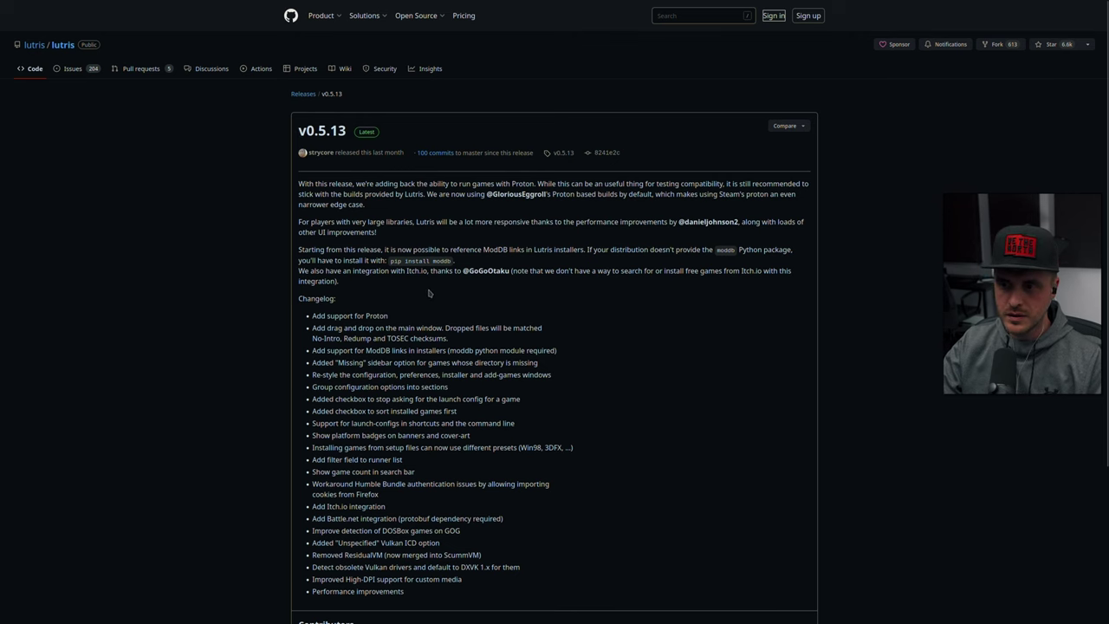
{"action": "scroll", "coordinate": [434, 296], "scroll_direction": "down", "scroll_amount": 3}
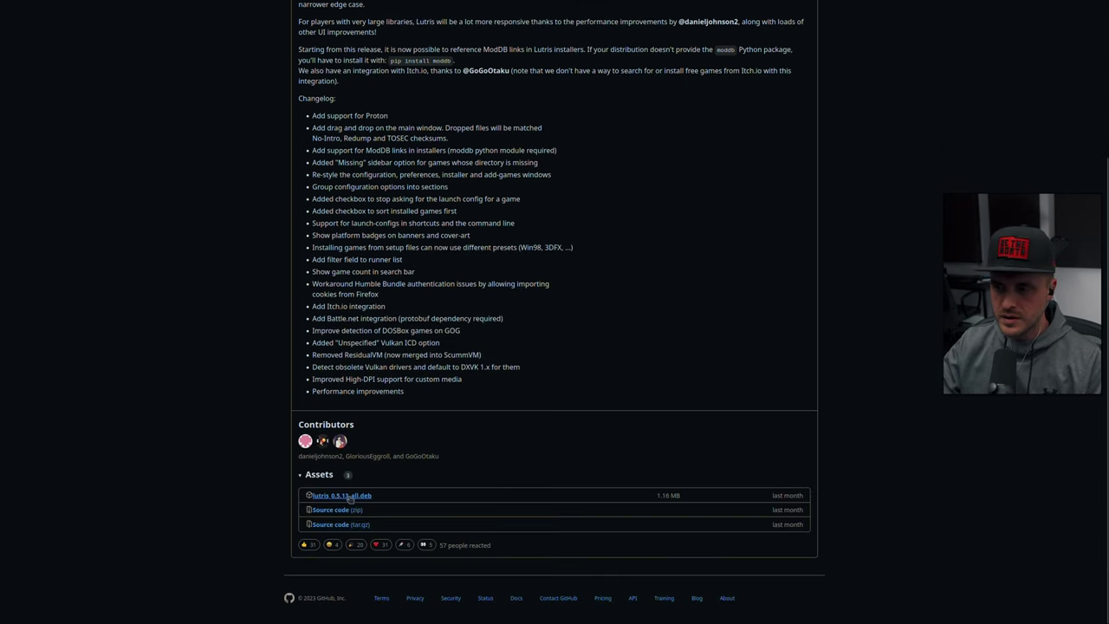
{"action": "scroll", "coordinate": [537, 369], "scroll_direction": "up", "scroll_amount": 3}
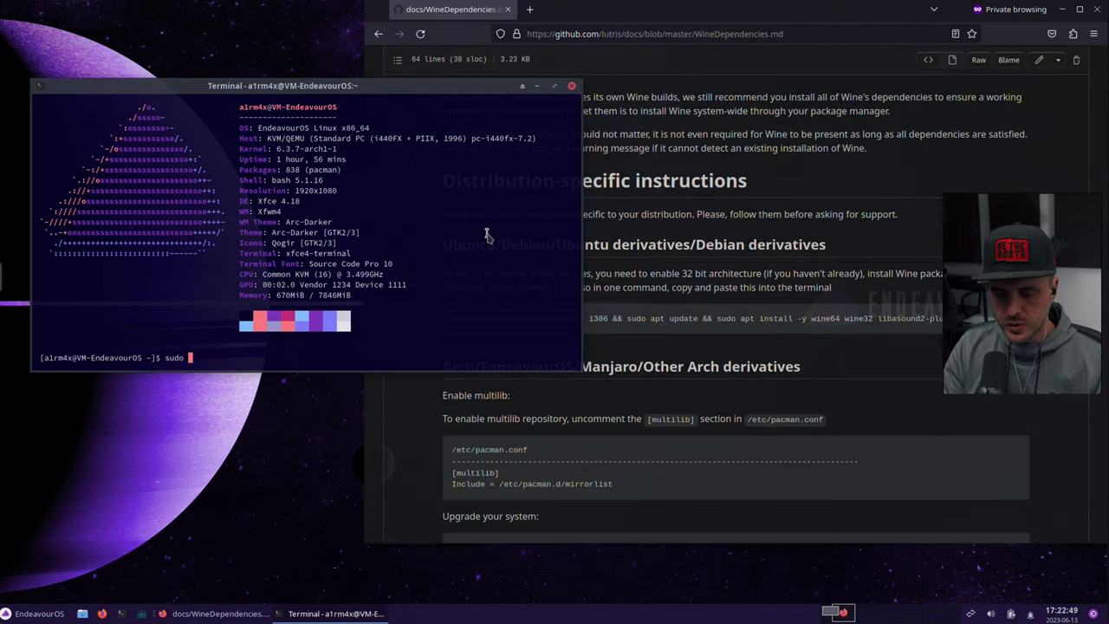
Install Lutris from the terminal with "sudo pacman -S lutris" and accept the installation.
{"action": "type", "text": "pacman -S lutris"}
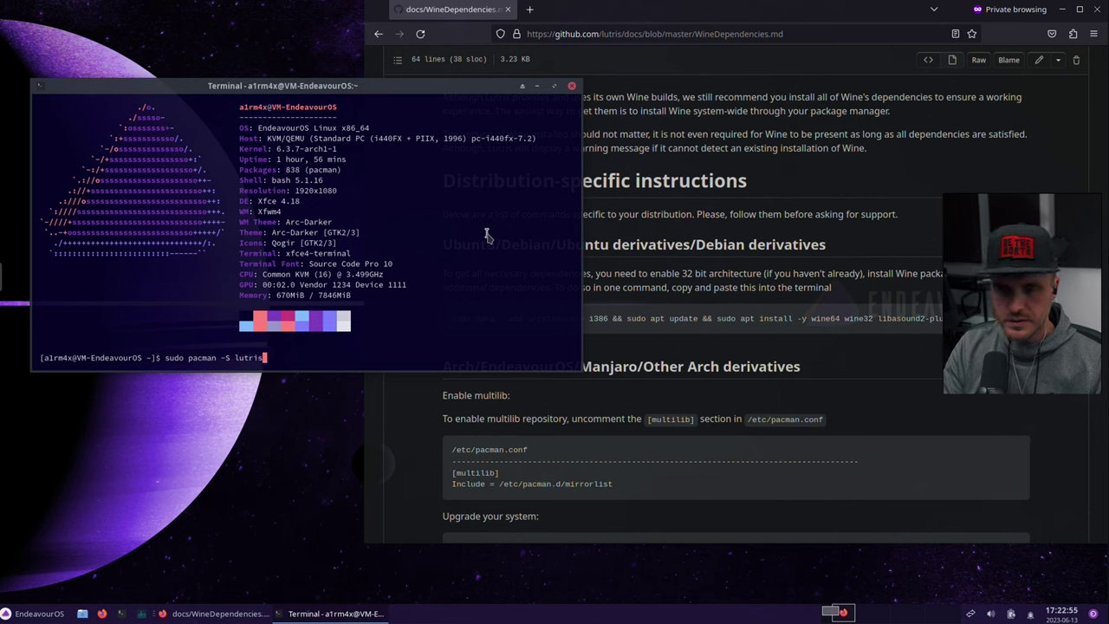
{"action": "key", "text": "Return"}
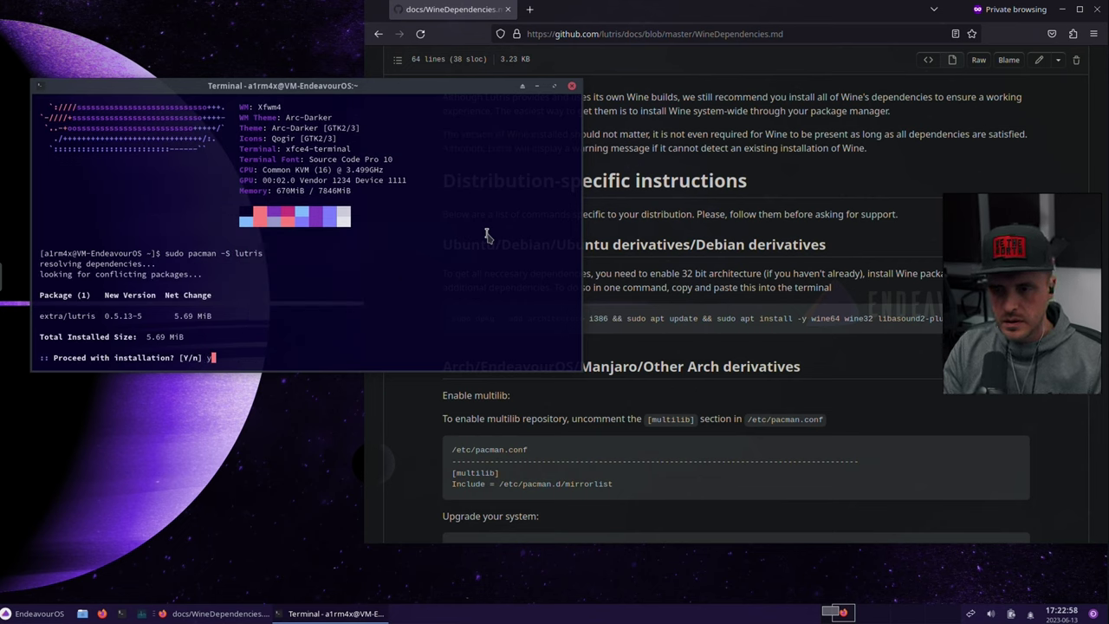
{"action": "type", "text": "y"}
{"action": "key", "text": "Return"}
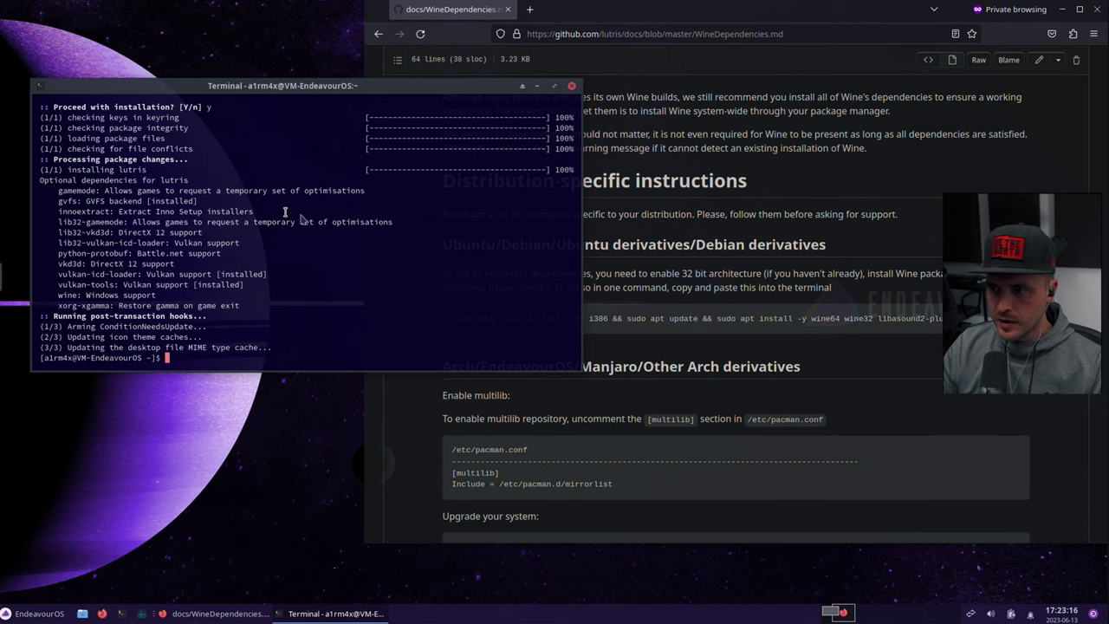
Switch to the browser and review the Arch/EndeavourOS instructions for multilib and Wine dependencies.
{"action": "key", "text": "alt+Tab"}
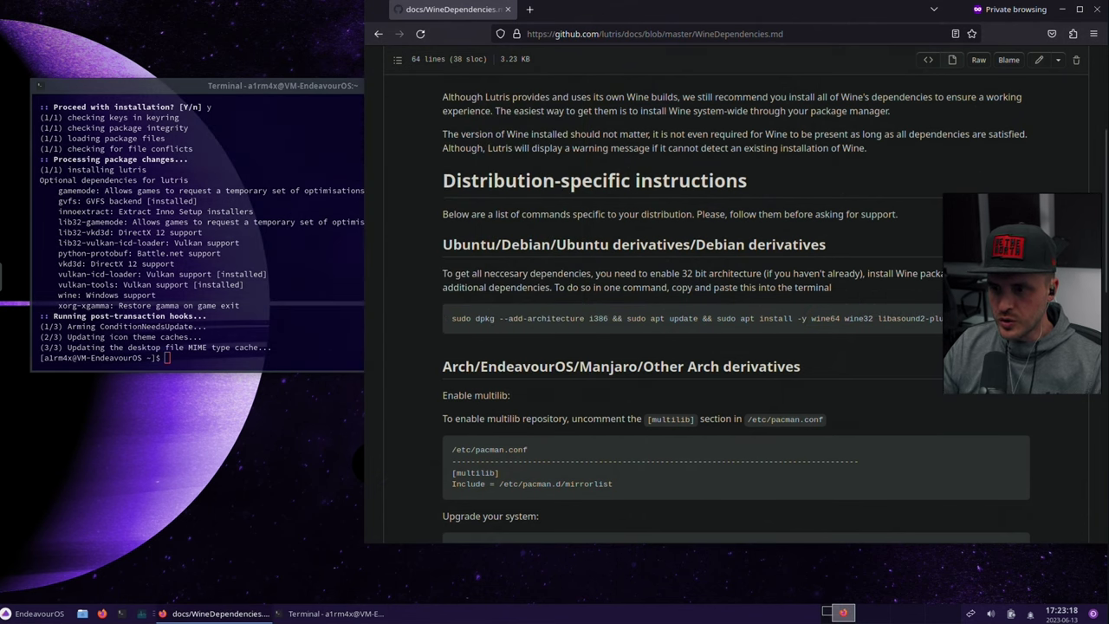
{"action": "scroll", "coordinate": [736, 304], "scroll_direction": "down", "scroll_amount": 3}
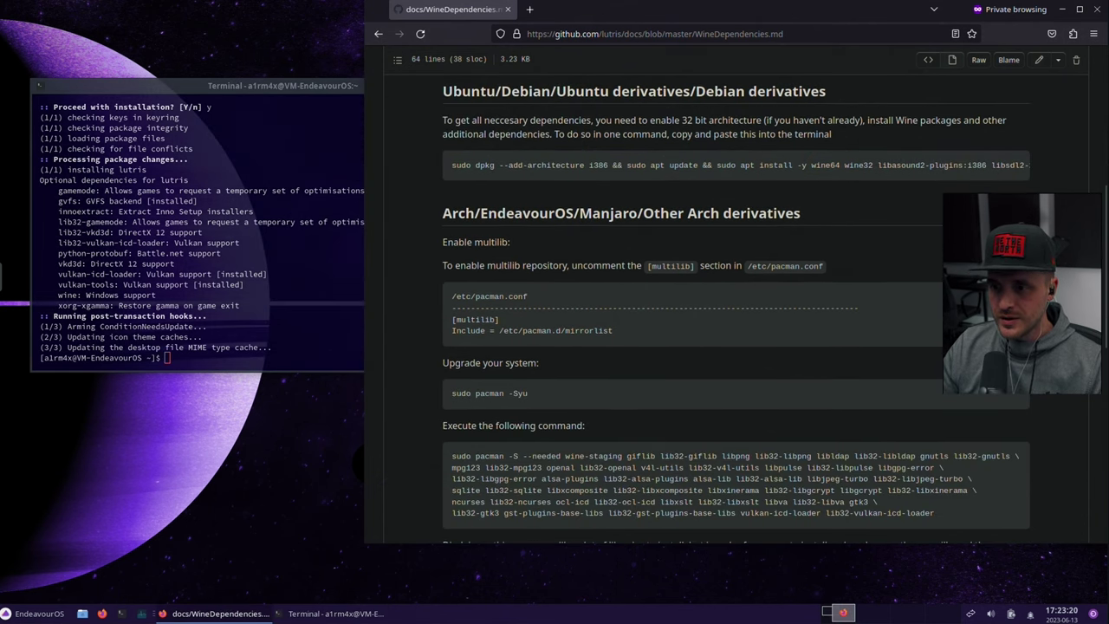
{"action": "scroll", "coordinate": [546, 378], "scroll_direction": "down", "scroll_amount": 2}
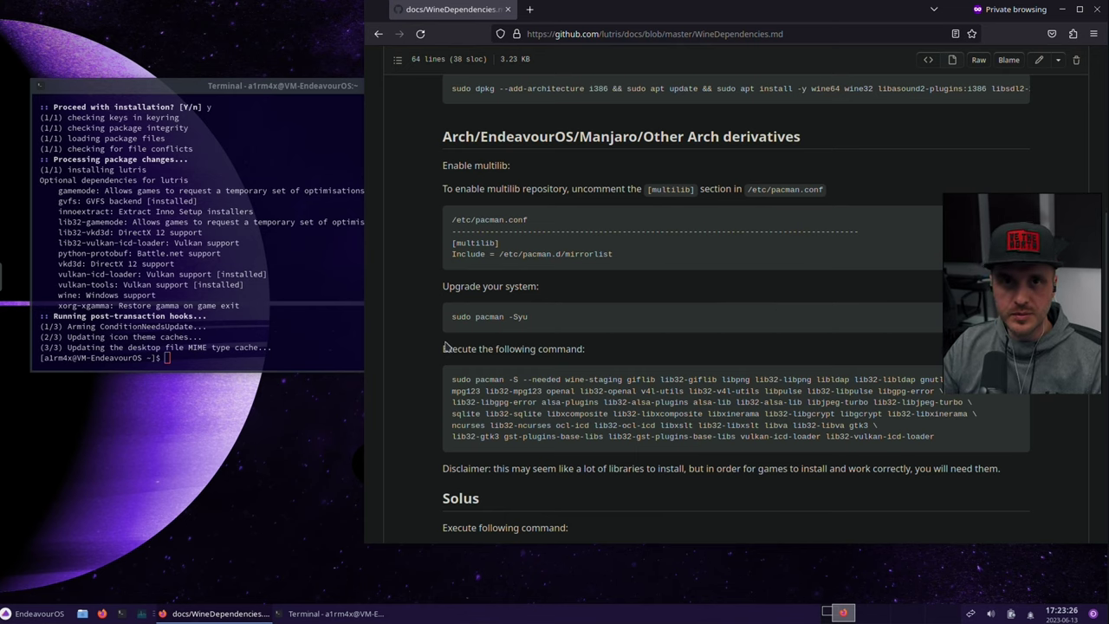
{"action": "scroll", "coordinate": [506, 358], "scroll_direction": "up", "scroll_amount": 6}
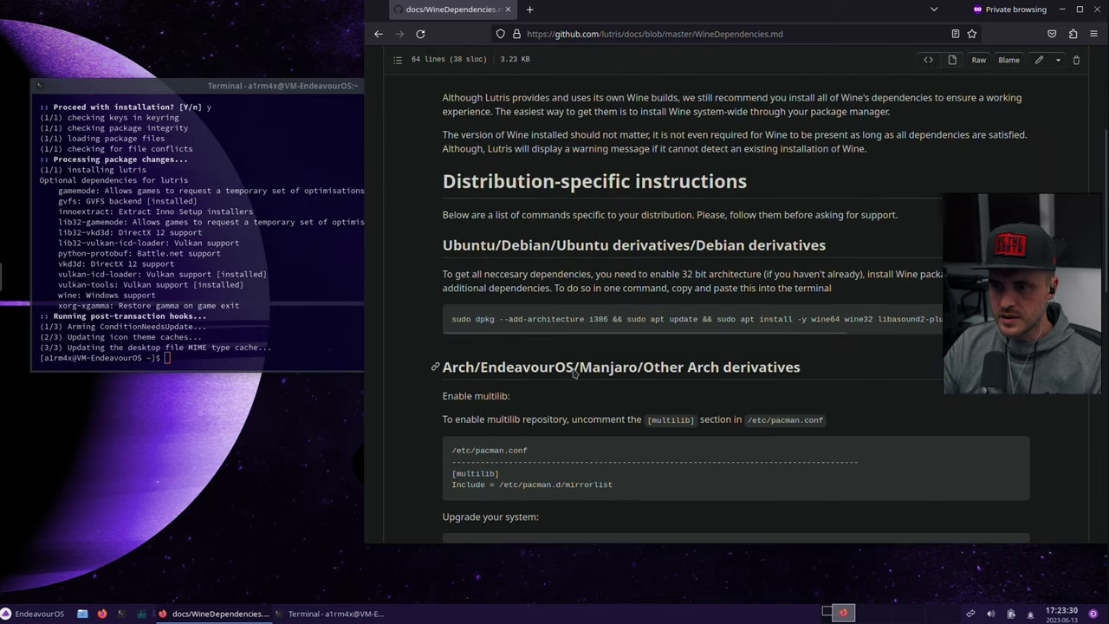
{"action": "scroll", "coordinate": [575, 373], "scroll_direction": "down", "scroll_amount": 4}
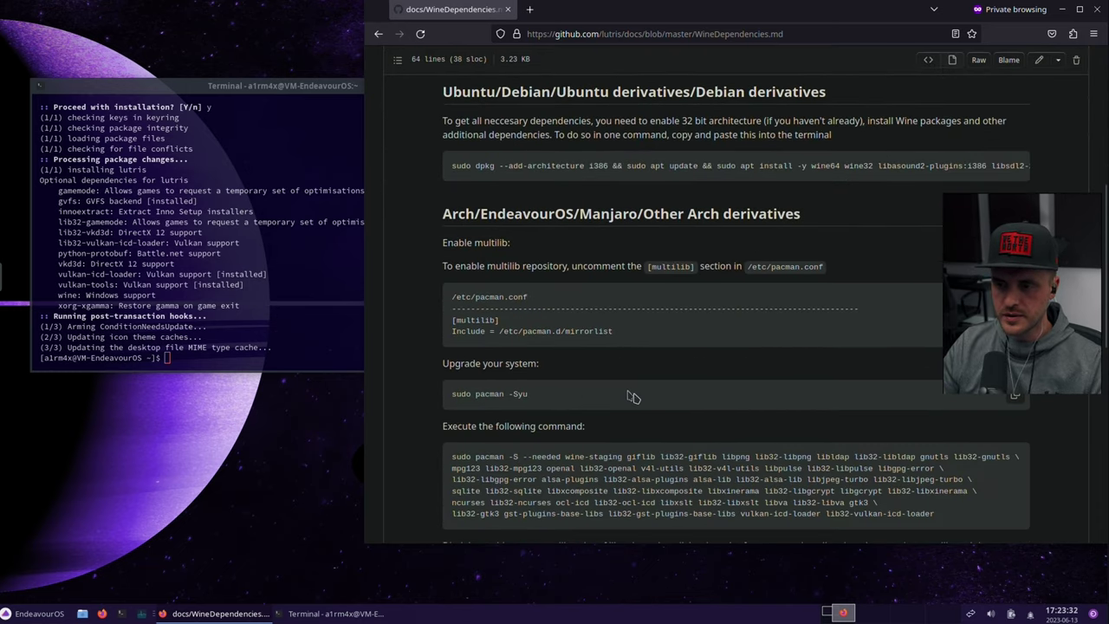
{"action": "scroll", "coordinate": [629, 395], "scroll_direction": "down", "scroll_amount": 2}
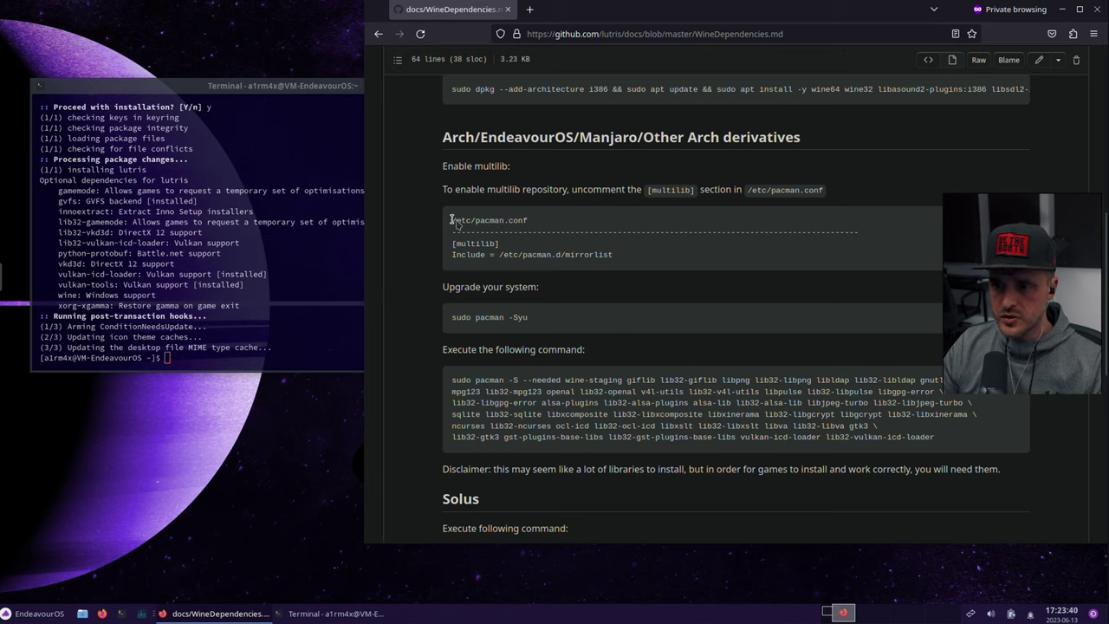
Print /etc/pacman.conf in the terminal with cat to check its multilib section.
{"action": "left_click", "coordinate": [302, 296]}
{"action": "type", "text": "cat /etc/pcam"}
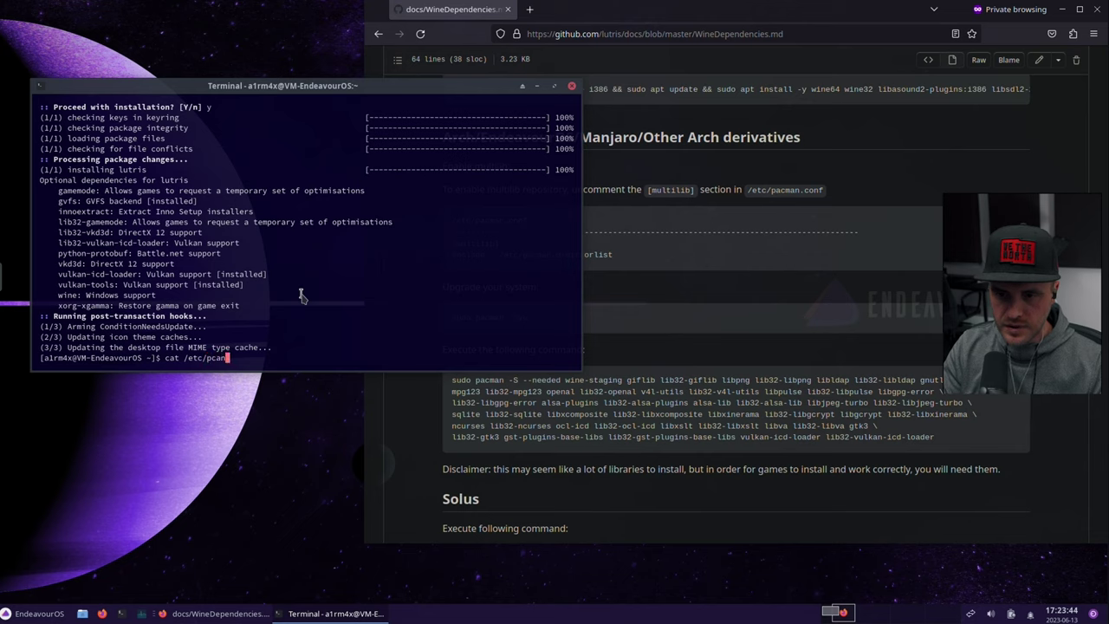
{"action": "key", "text": "BackSpace"}
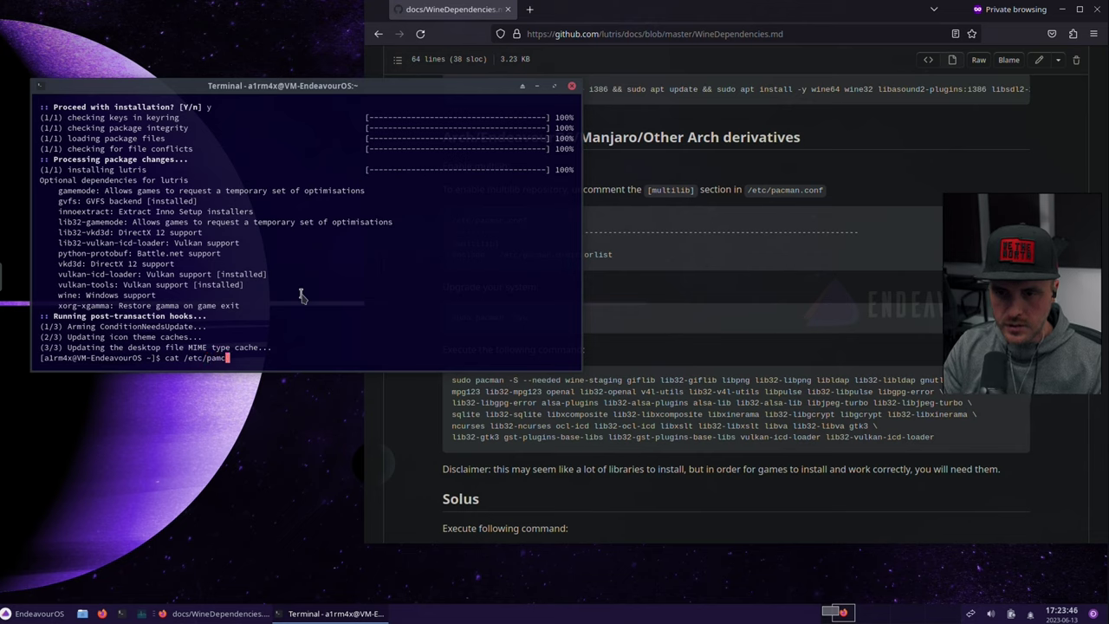
{"action": "key", "text": "Tab"}
{"action": "type", "text": "conf"}
{"action": "key", "text": "Return"}
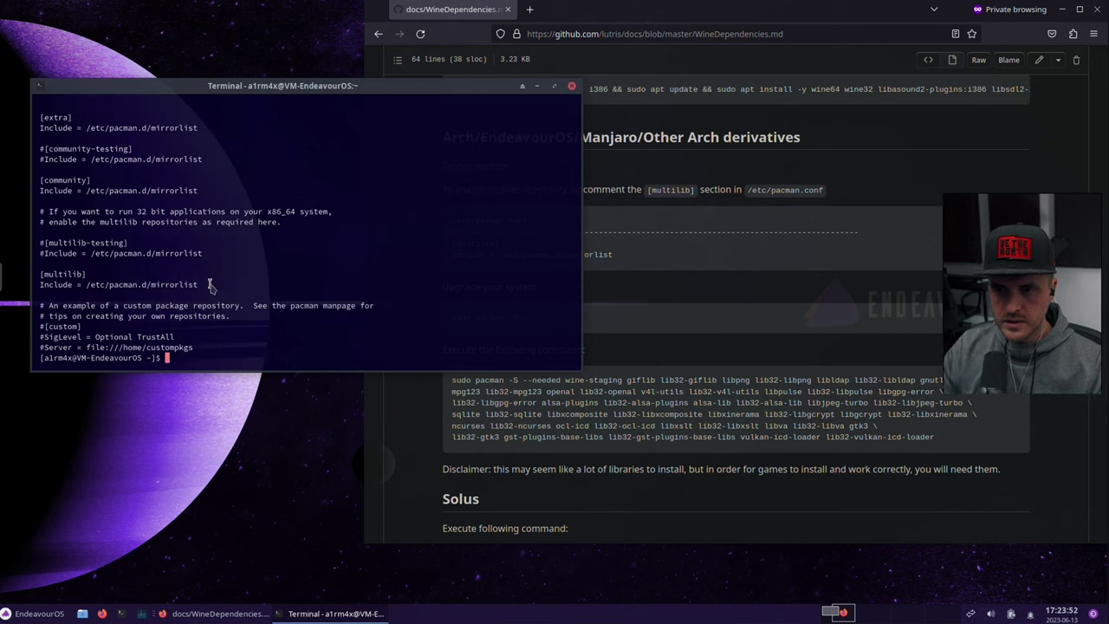
Copy the Arch "sudo pacman -S --needed wine-staging" dependency command through its gtk3 line from the Wine dependencies page.
{"action": "left_click", "coordinate": [741, 293]}
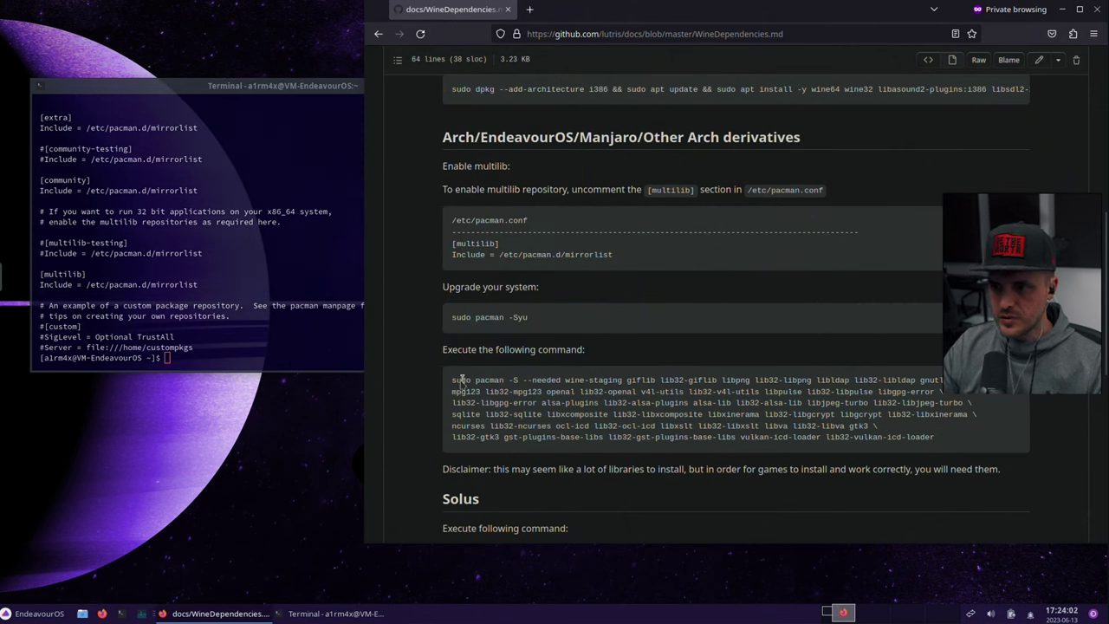
{"action": "left_click_drag", "start_coordinate": [453, 382], "coordinate": [504, 382]}
{"action": "left_click_drag", "start_coordinate": [589, 383], "coordinate": [943, 436]}
{"action": "key", "text": "ctrl+c"}
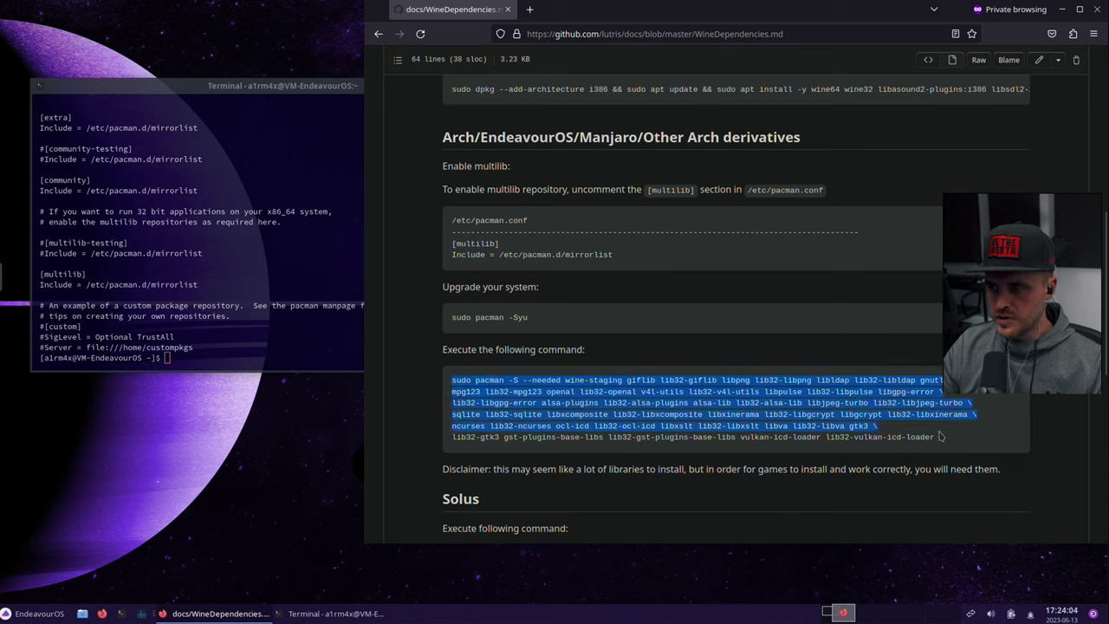
{"action": "left_click", "coordinate": [994, 440]}
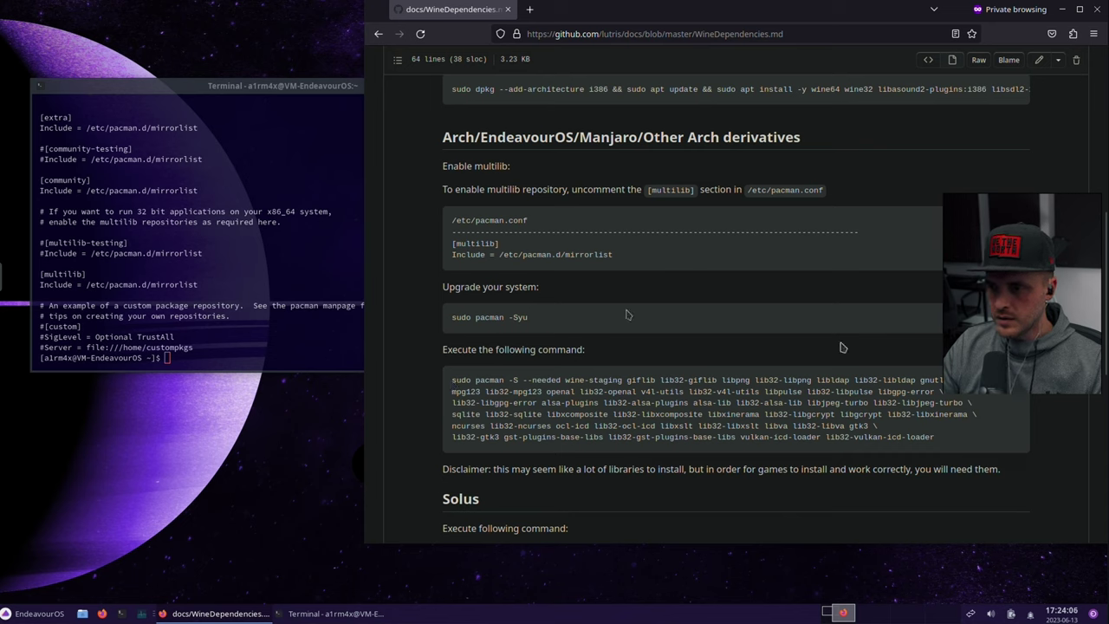
Paste the copied Wine dependencies command into the terminal, run it and accept the installation.
{"action": "left_click", "coordinate": [286, 284]}
{"action": "right_click", "coordinate": [295, 280]}
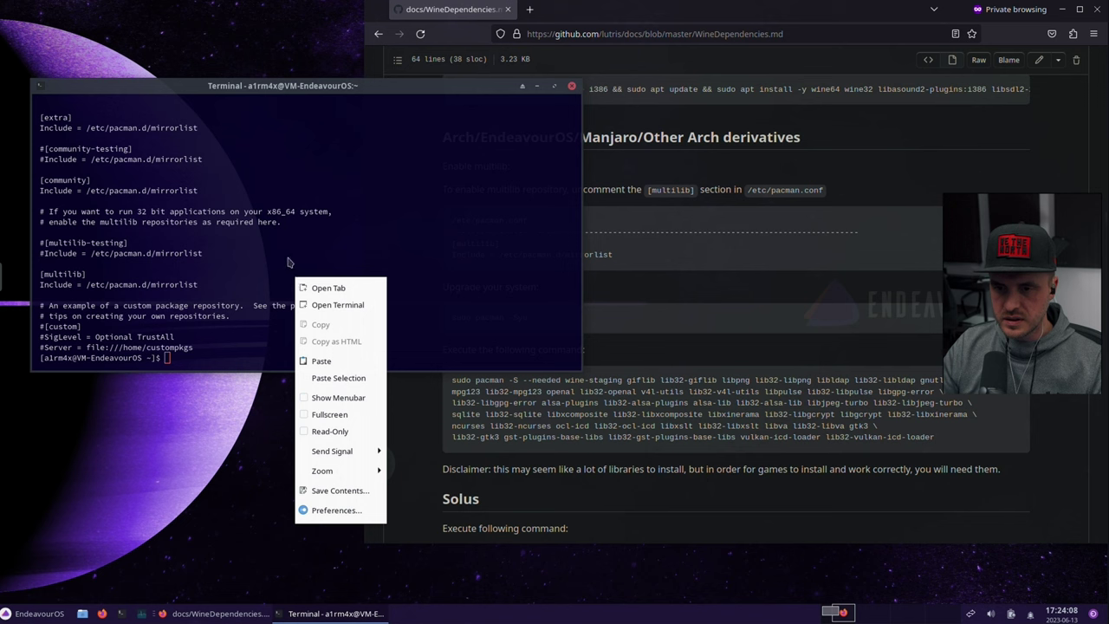
{"action": "left_click", "coordinate": [321, 361]}
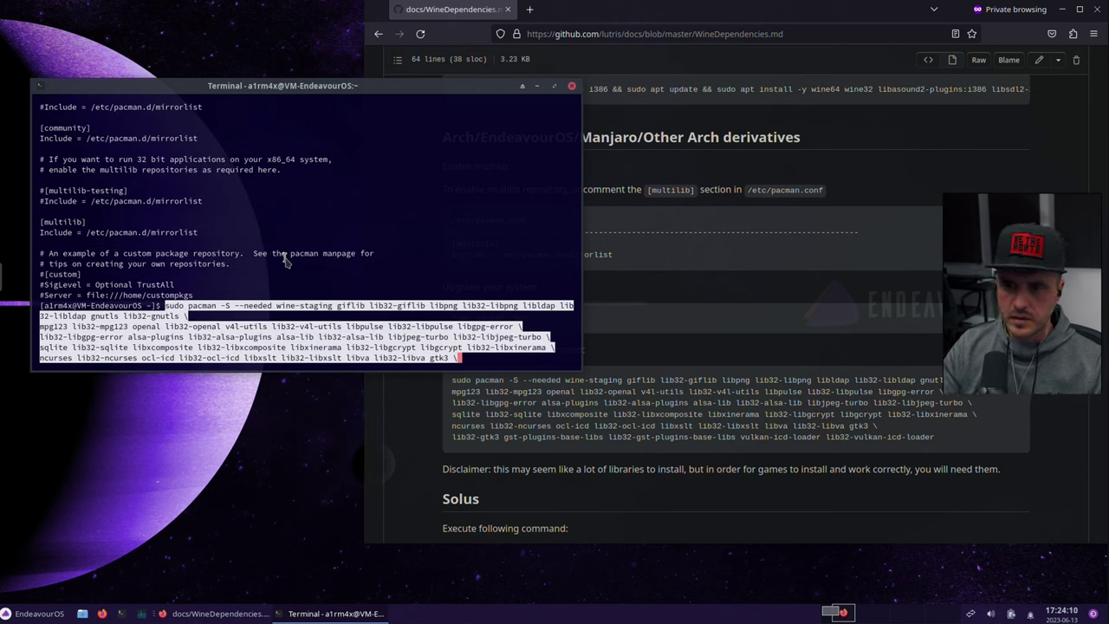
{"action": "key", "text": "Return"}
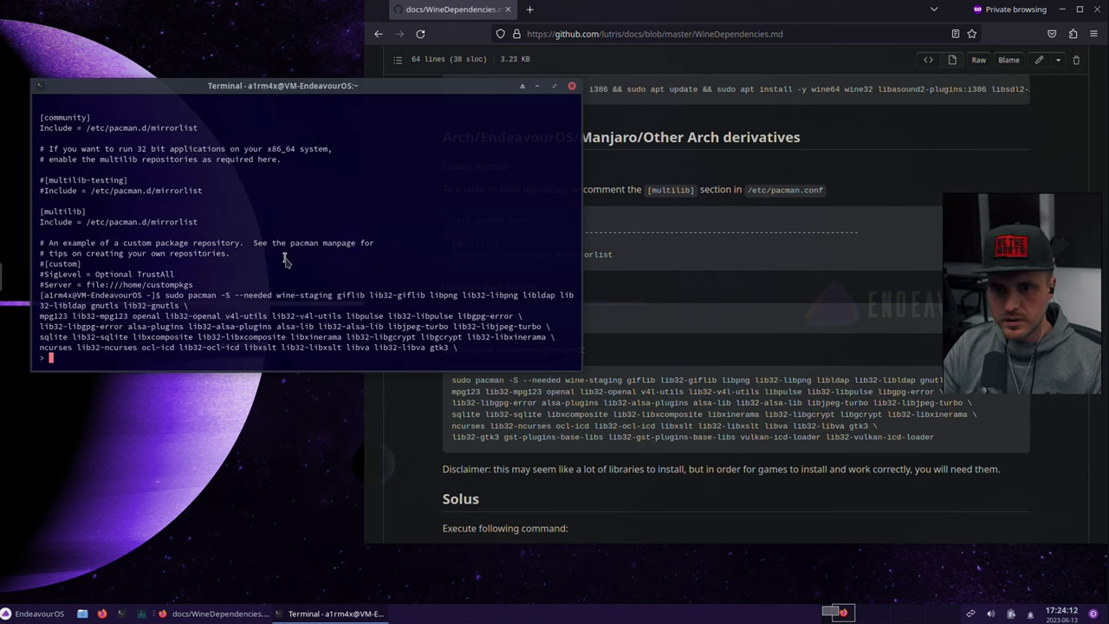
{"action": "key", "text": "Return"}
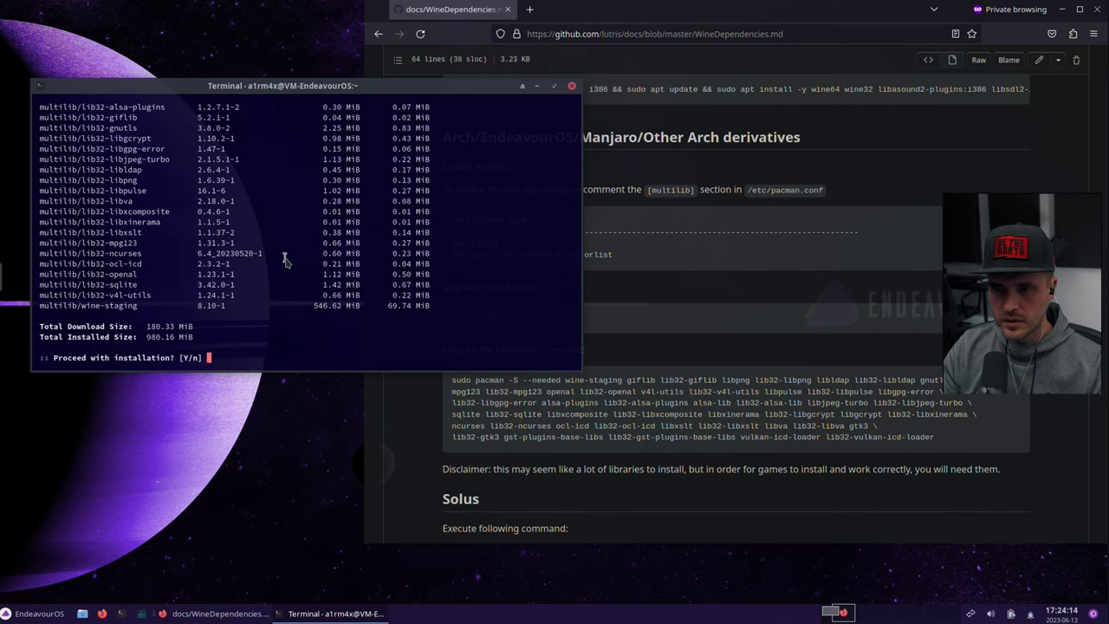
{"action": "type", "text": "y"}
{"action": "key", "text": "Return"}
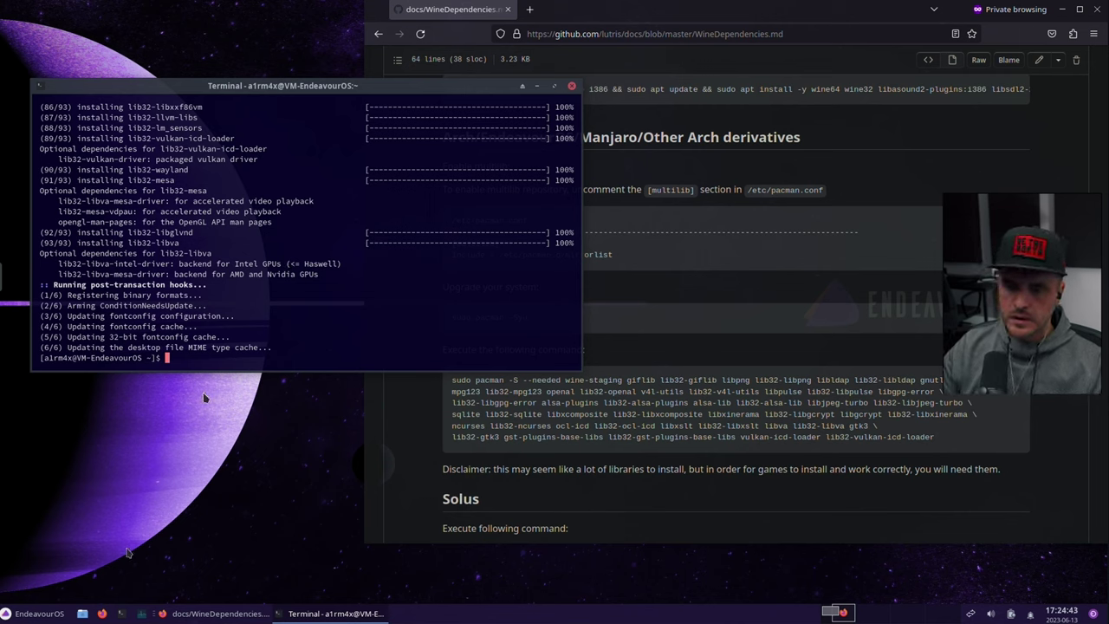
Find and launch Lutris from the applications launcher, and move its window clear of the terminal output.
{"action": "left_click", "coordinate": [34, 615]}
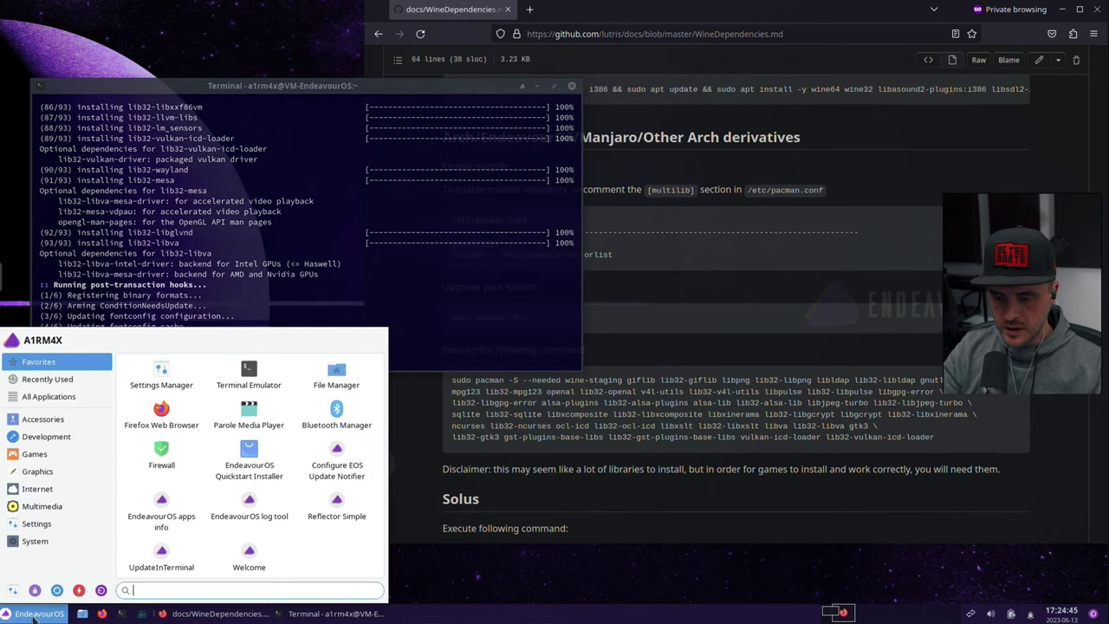
{"action": "type", "text": "lutris"}
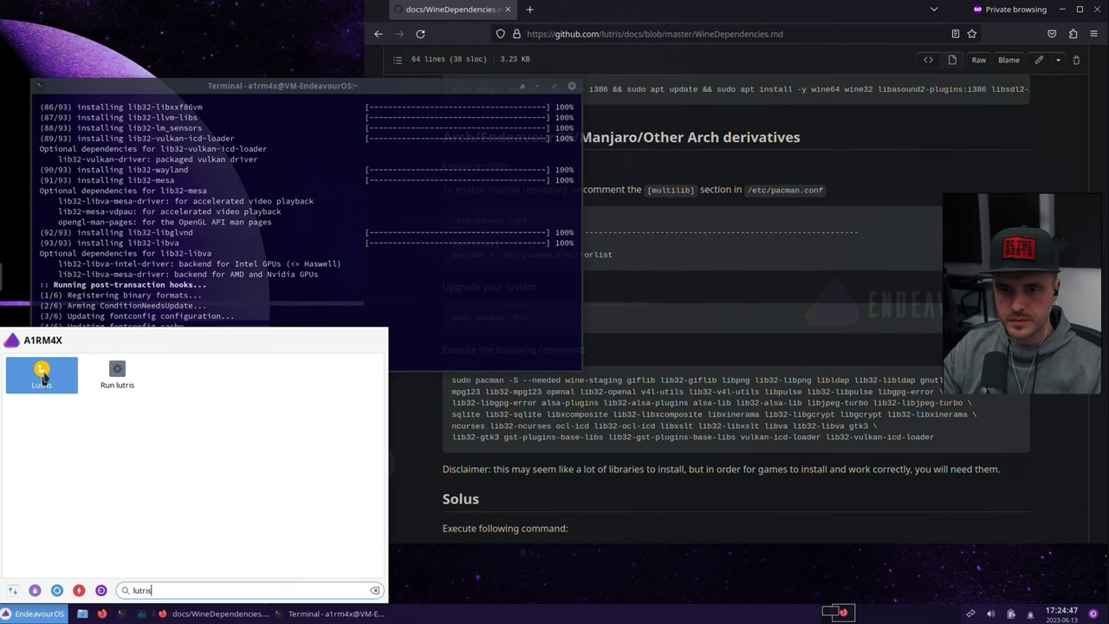
{"action": "left_click", "coordinate": [45, 380]}
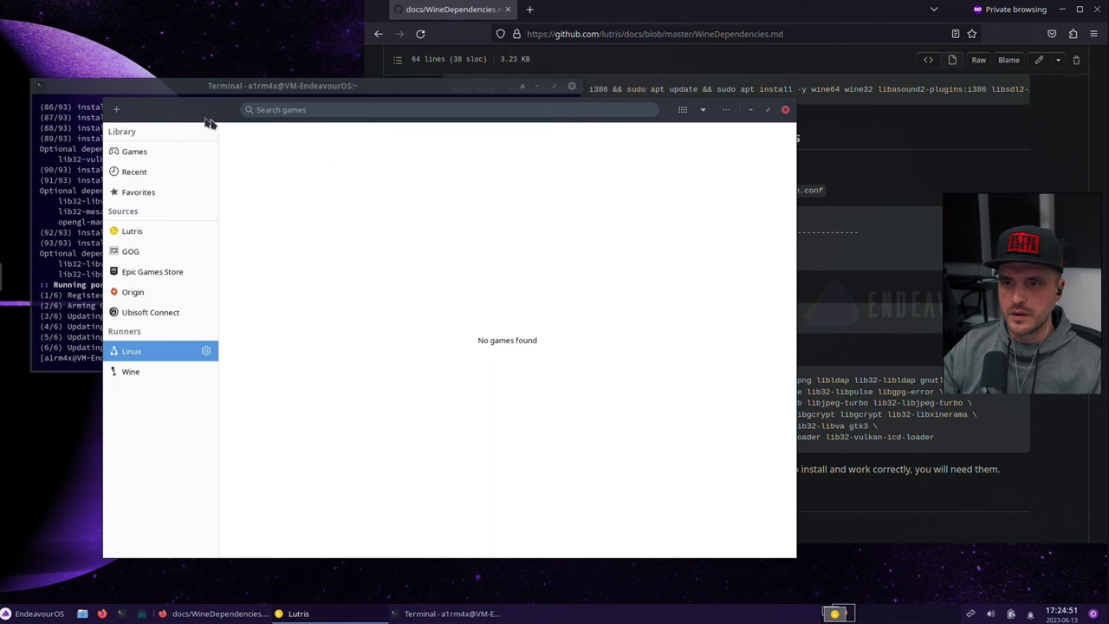
{"action": "left_click_drag", "start_coordinate": [198, 117], "coordinate": [376, 120]}
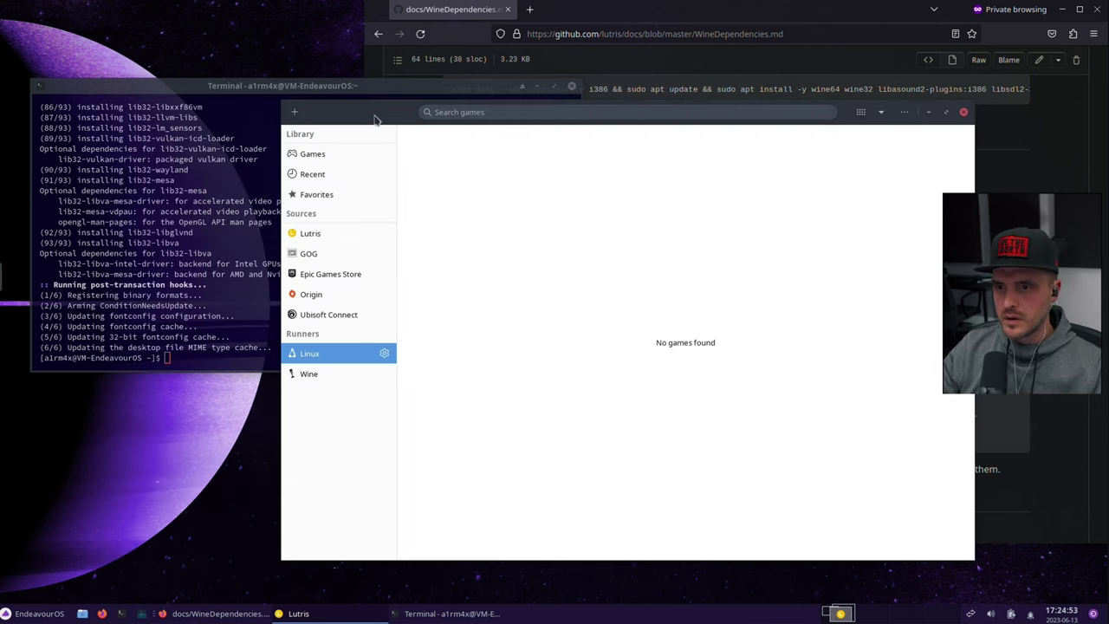
Enable the tray icon and the dark theme in the Lutris preferences, and look through the runners and sources settings.
{"action": "left_click", "coordinate": [904, 112]}
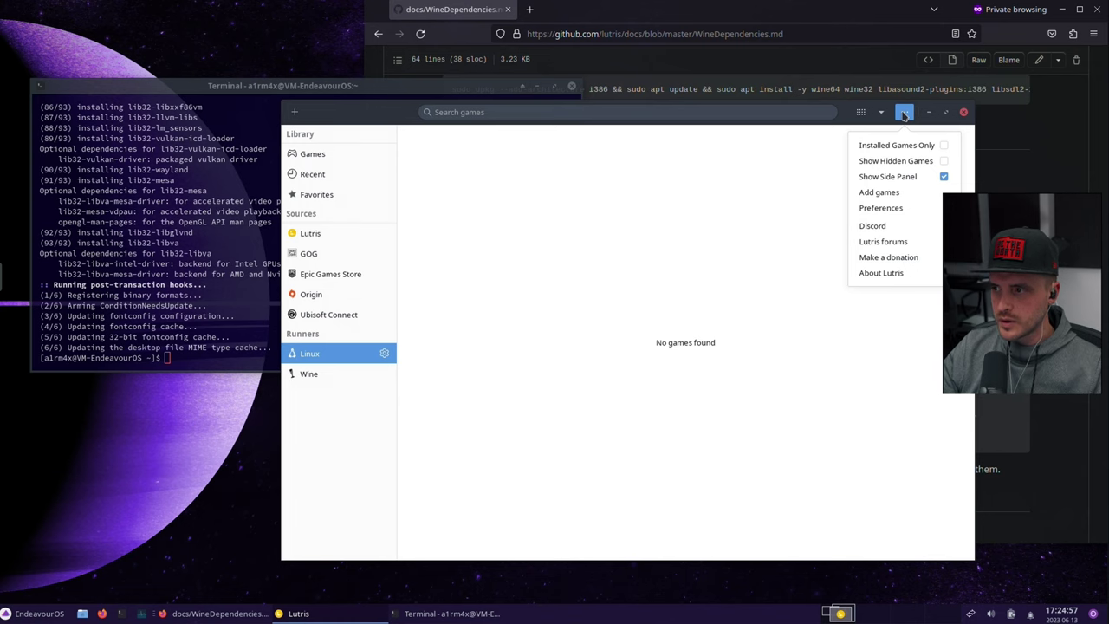
{"action": "left_click", "coordinate": [887, 208]}
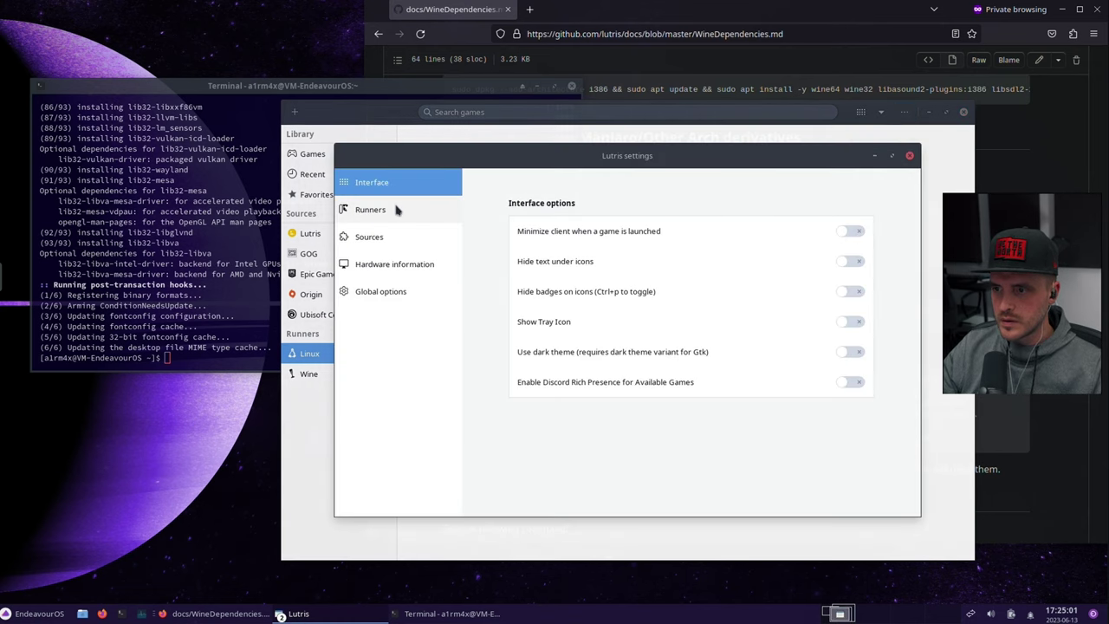
{"action": "left_click", "coordinate": [856, 323]}
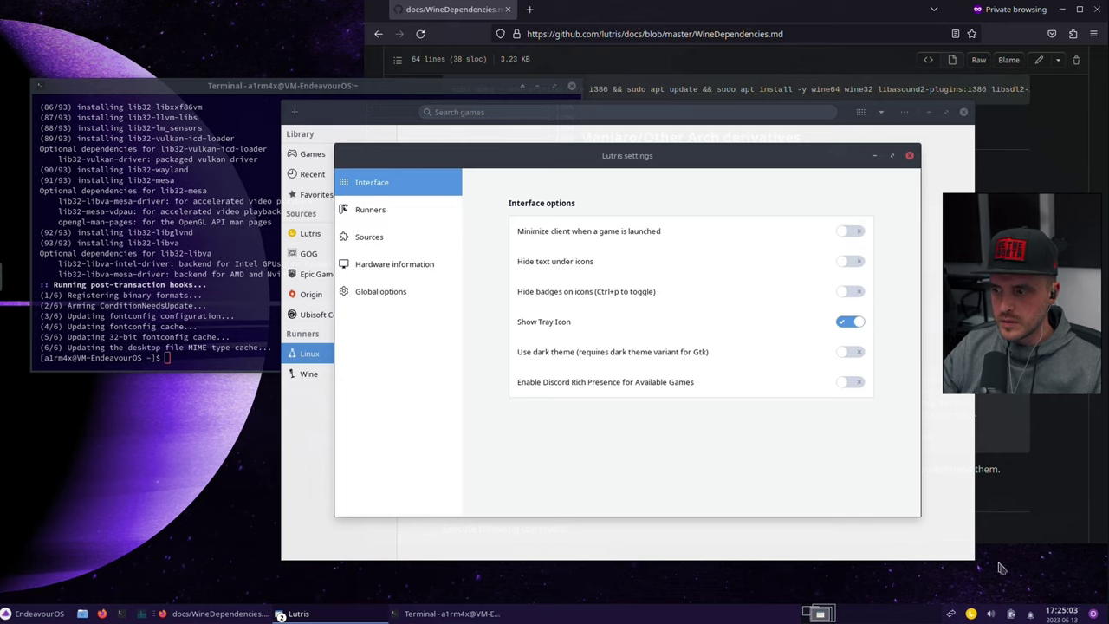
{"action": "left_click", "coordinate": [850, 355]}
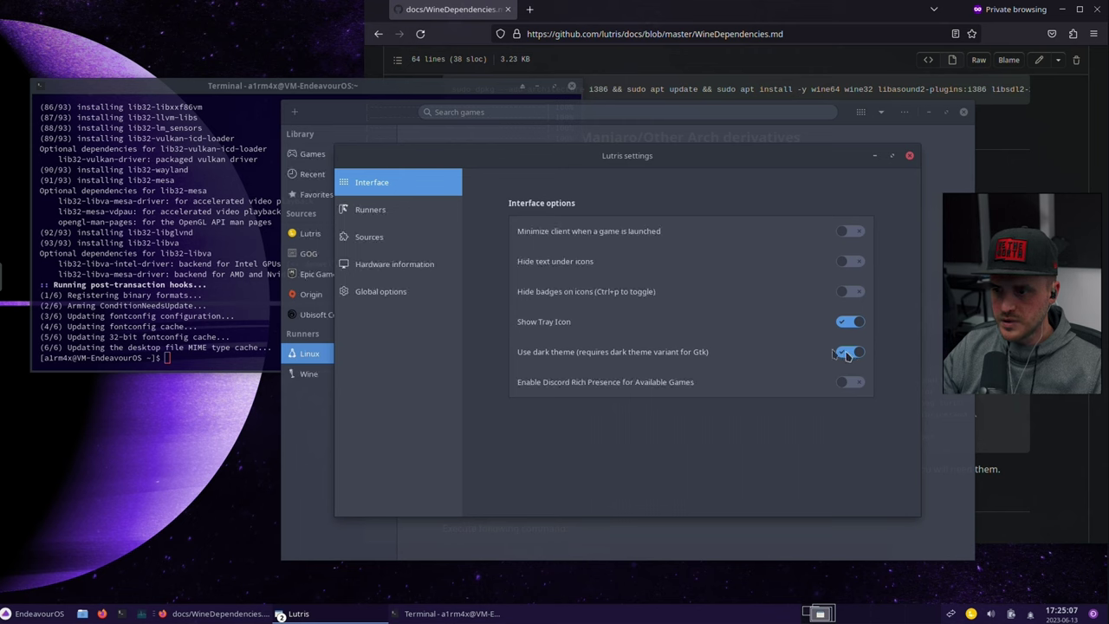
{"action": "left_click", "coordinate": [389, 214]}
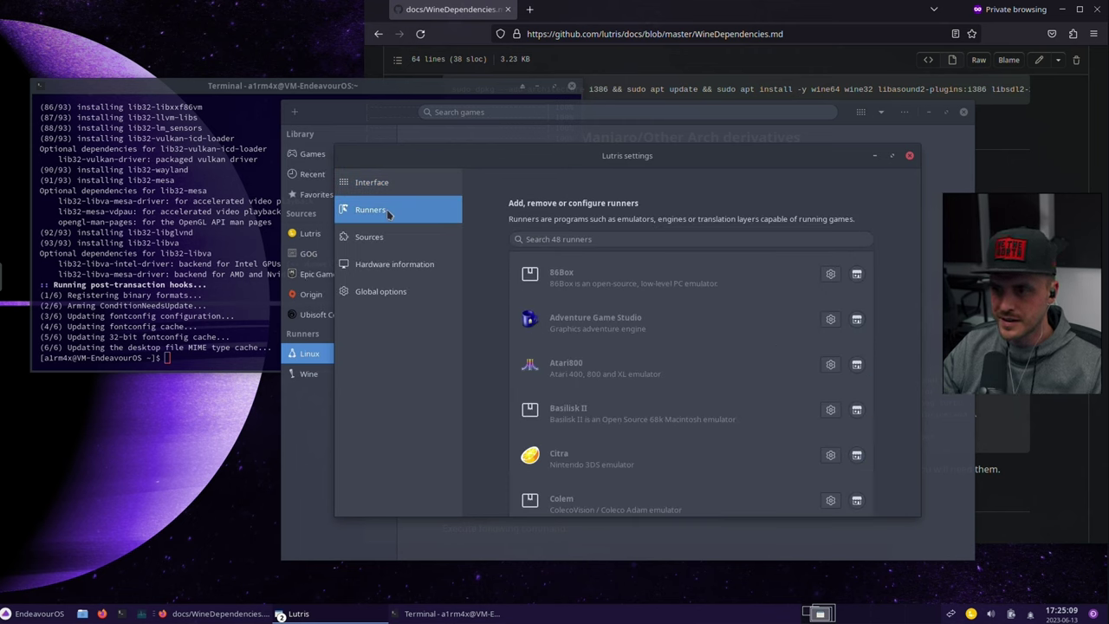
{"action": "left_click", "coordinate": [390, 237]}
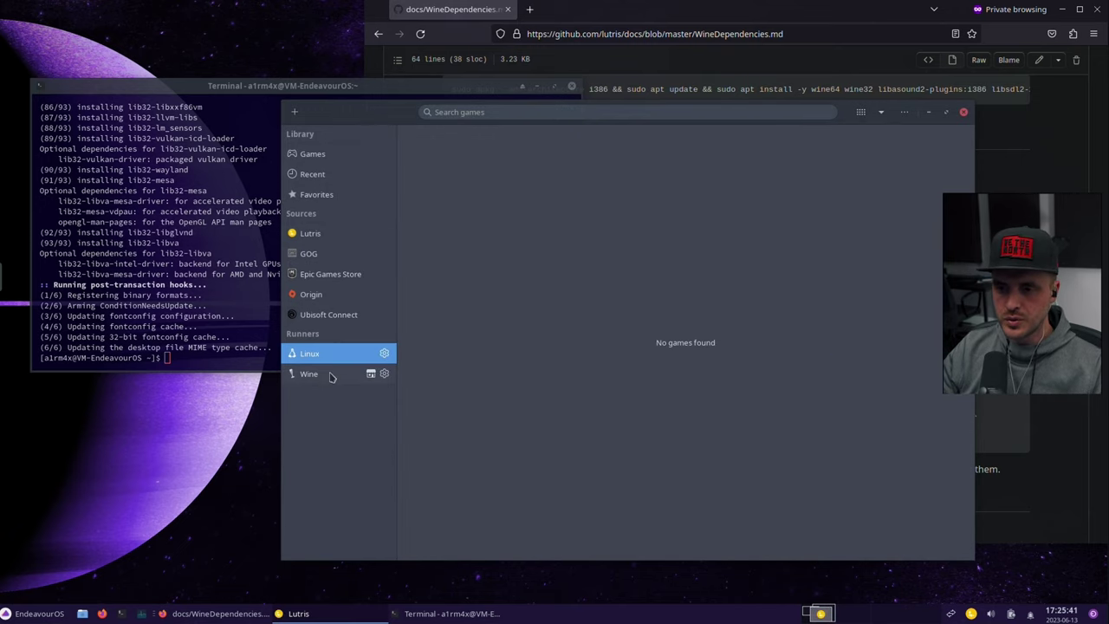
Install the lutris-GE-Proton8-8 version for the Wine runner and close the version manager.
{"action": "left_click", "coordinate": [352, 380]}
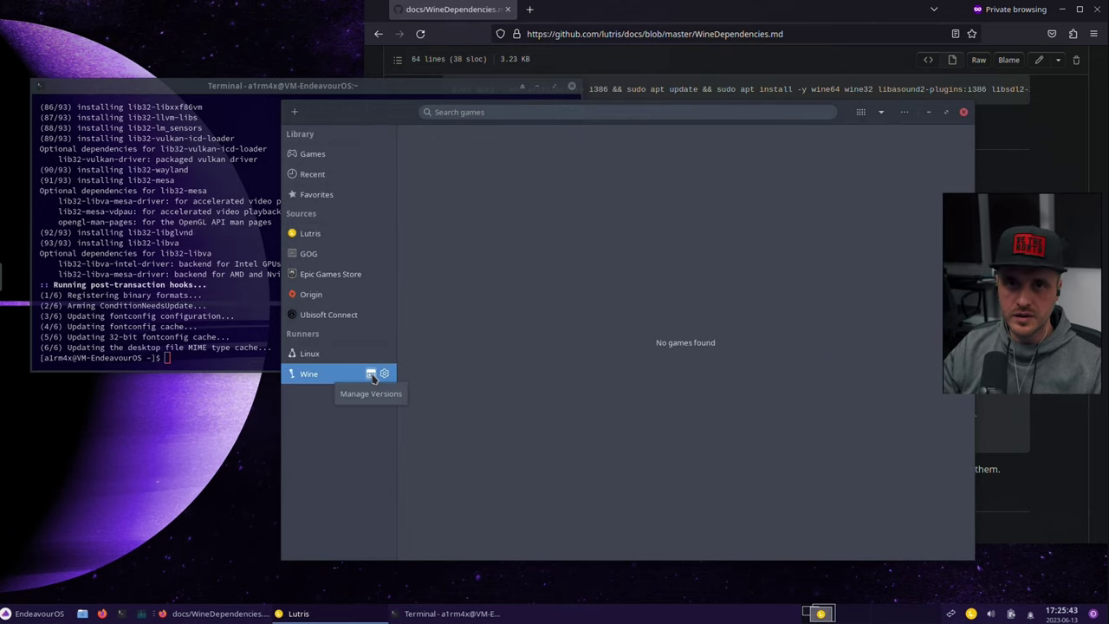
{"action": "left_click", "coordinate": [372, 376]}
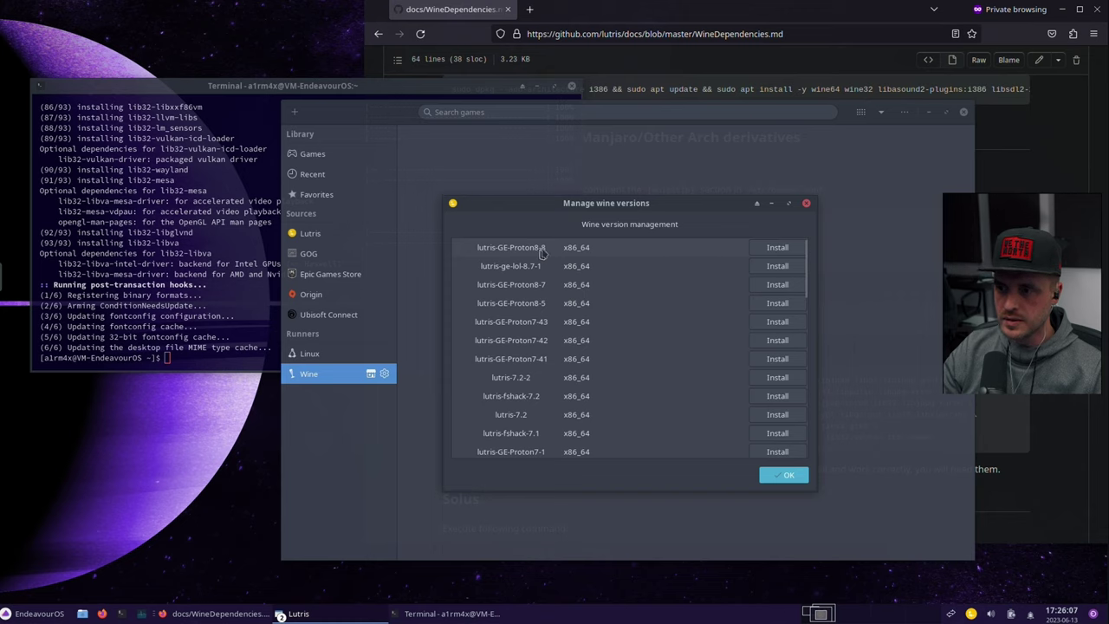
{"action": "left_click", "coordinate": [783, 248]}
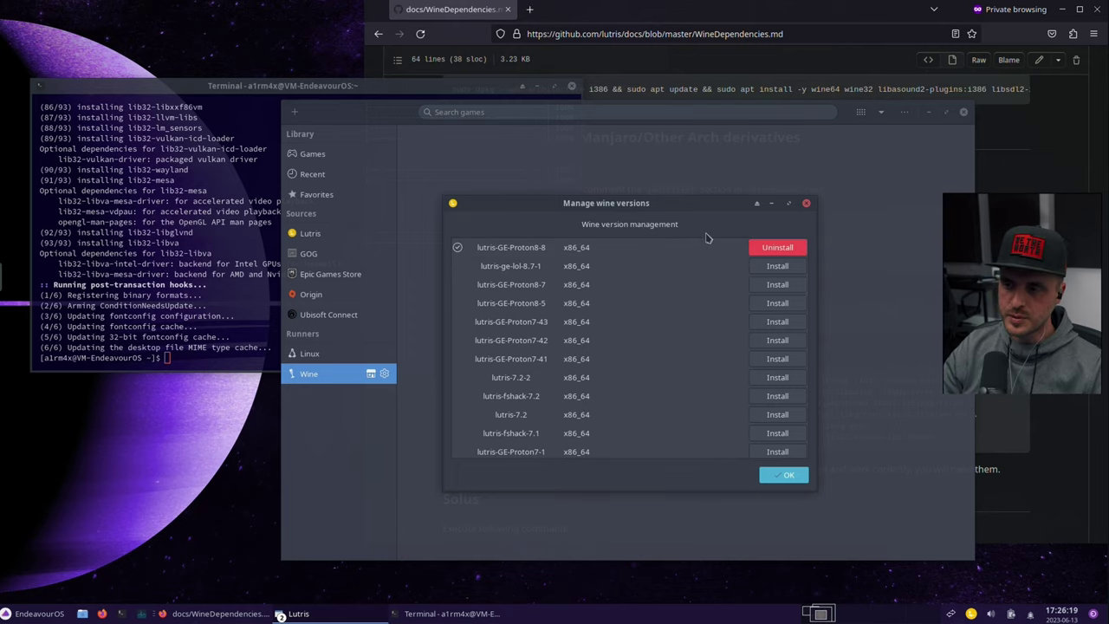
{"action": "left_click", "coordinate": [786, 475]}
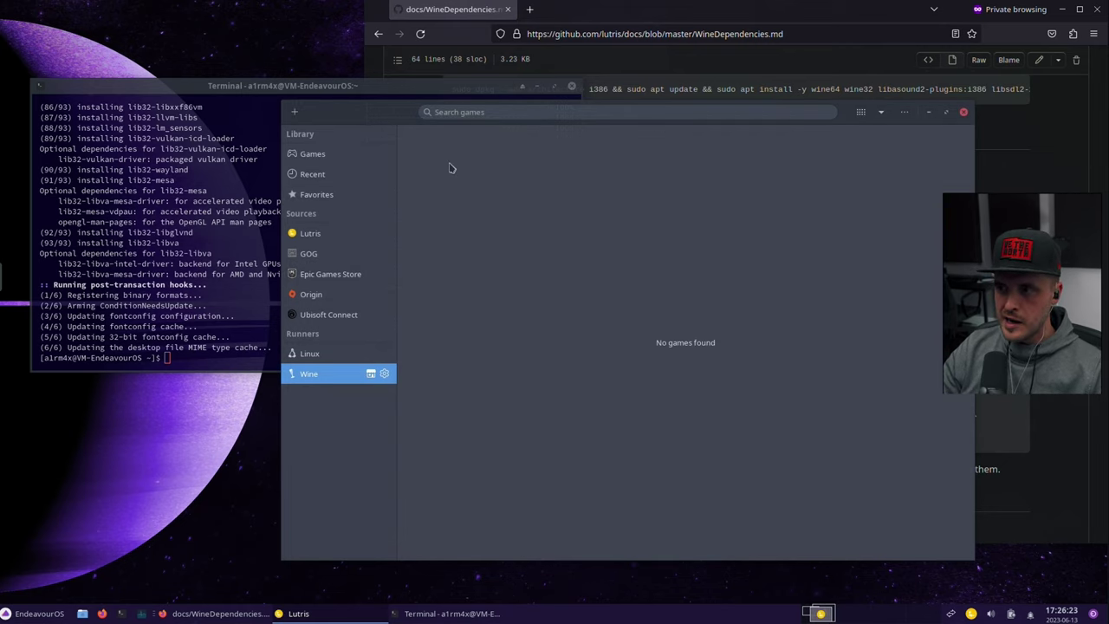
Search the Lutris website for "Battle.net" installers and open the Blizzard Battle.net one.
{"action": "left_click", "coordinate": [296, 115]}
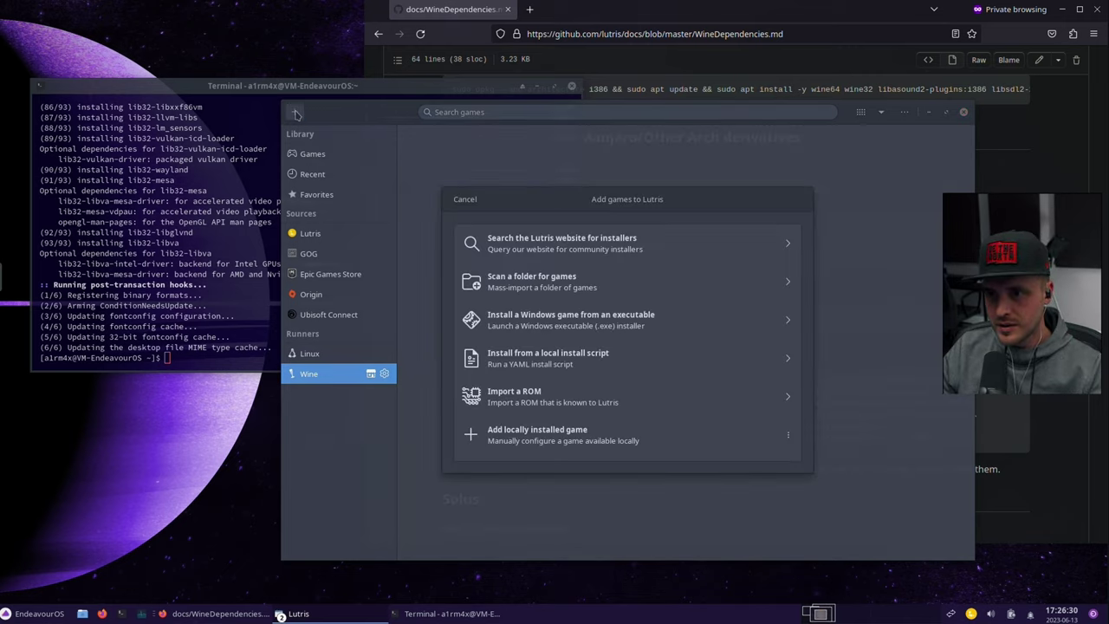
{"action": "left_click", "coordinate": [589, 243]}
{"action": "type", "text": "battle"}
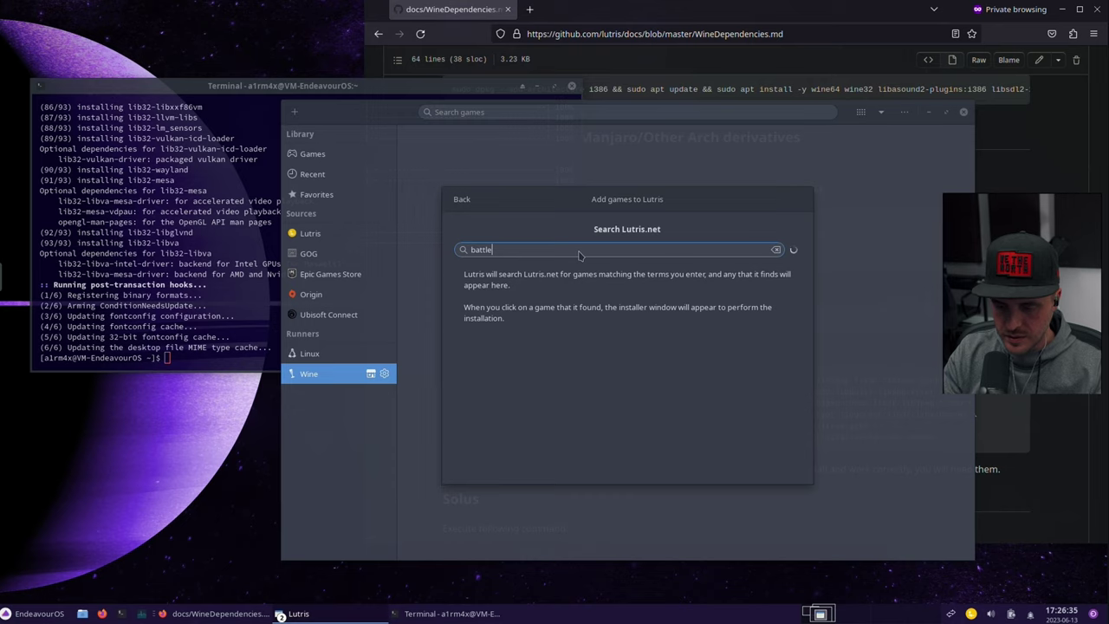
{"action": "type", "text": ".net"}
{"action": "key", "text": "Home"}
{"action": "key", "text": "Delete"}
{"action": "type", "text": "B"}
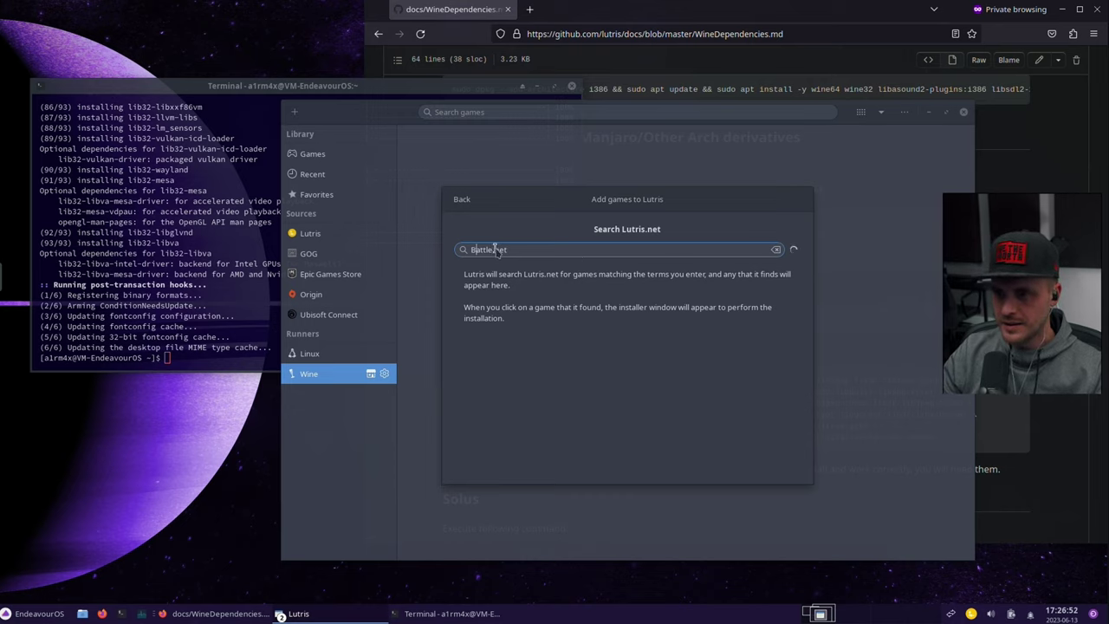
{"action": "left_click", "coordinate": [553, 294]}
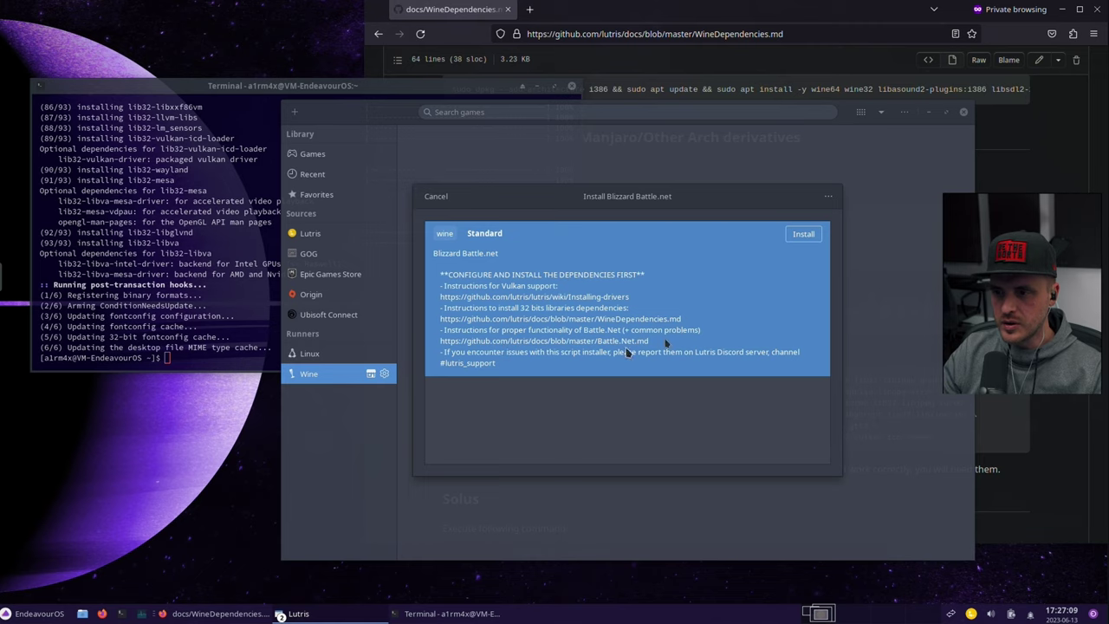
Start the standard Blizzard Battle.net installation in the default battlenet directory without shortcuts, and accept the Wine Mono installation.
{"action": "left_click", "coordinate": [804, 235]}
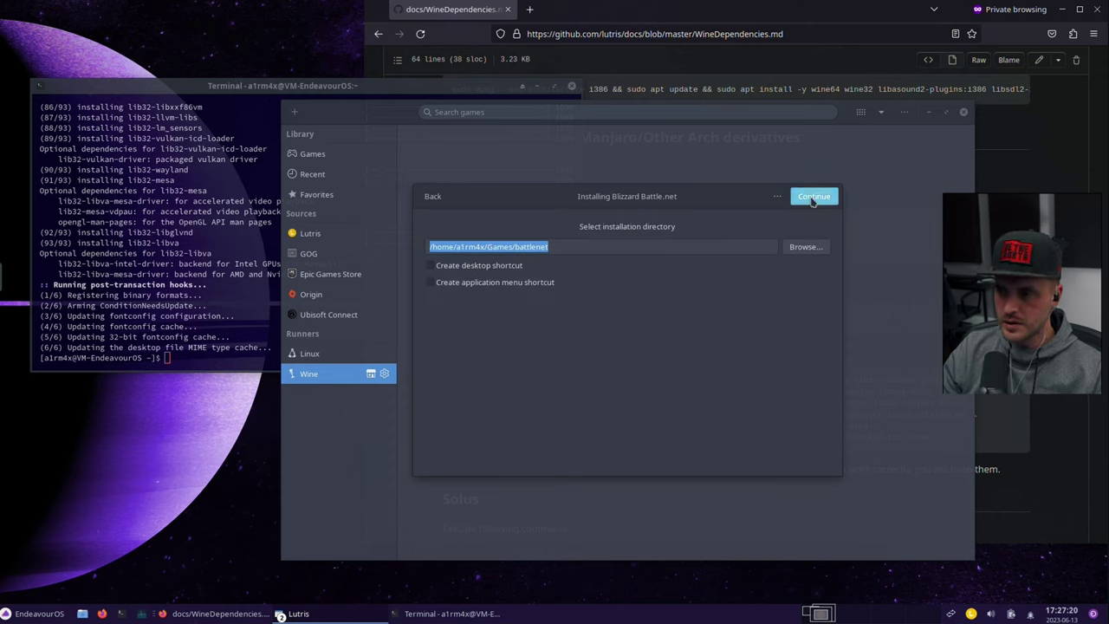
{"action": "left_click", "coordinate": [812, 197]}
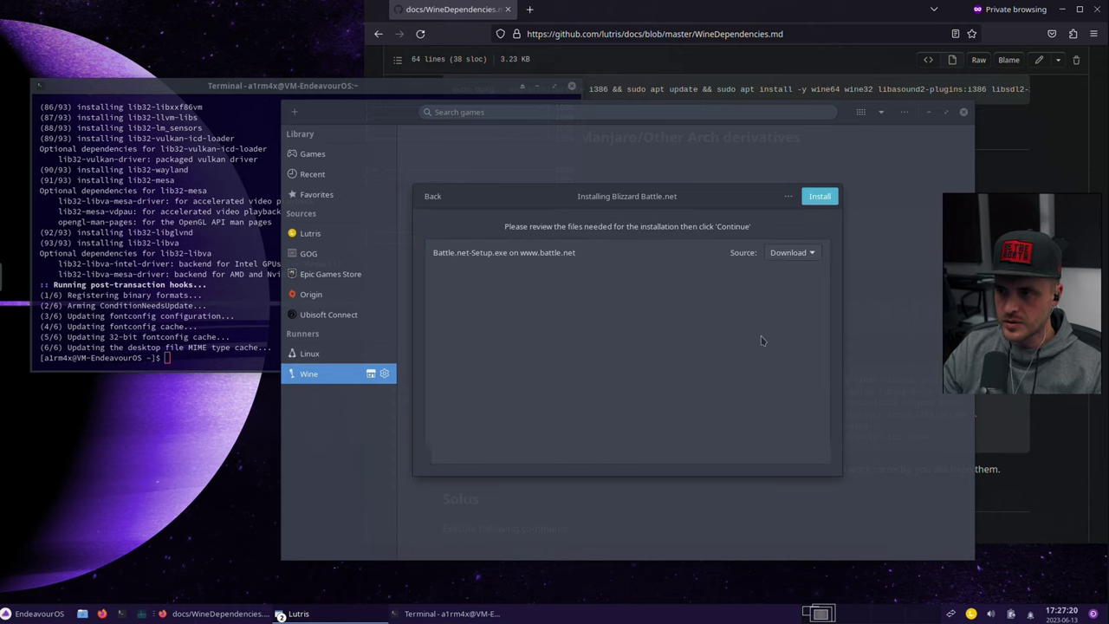
{"action": "left_click", "coordinate": [828, 199]}
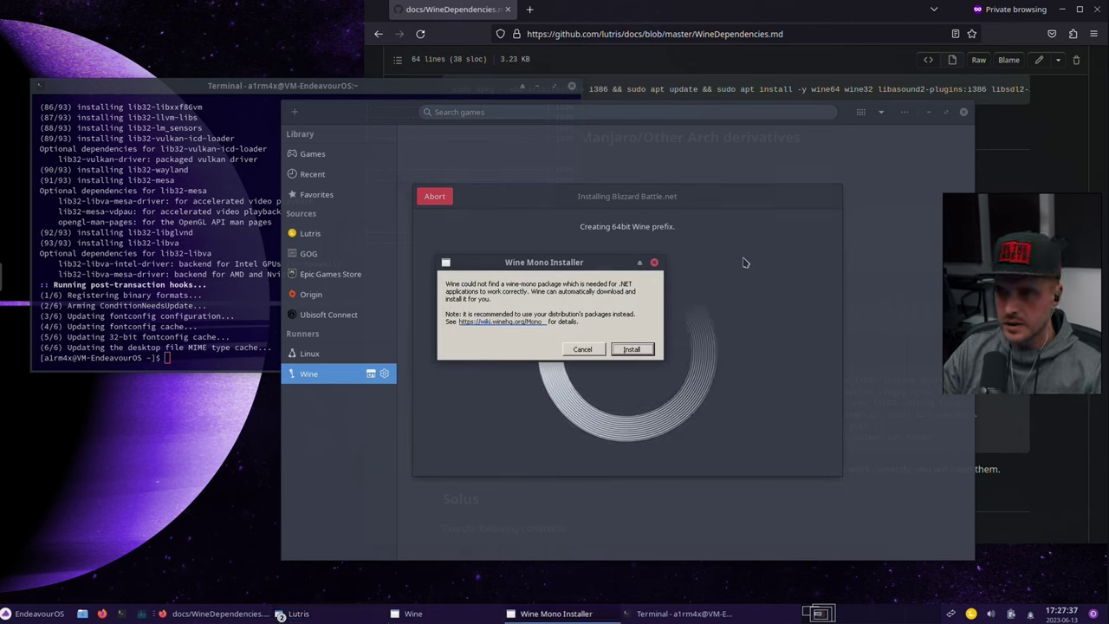
{"action": "left_click", "coordinate": [633, 349]}
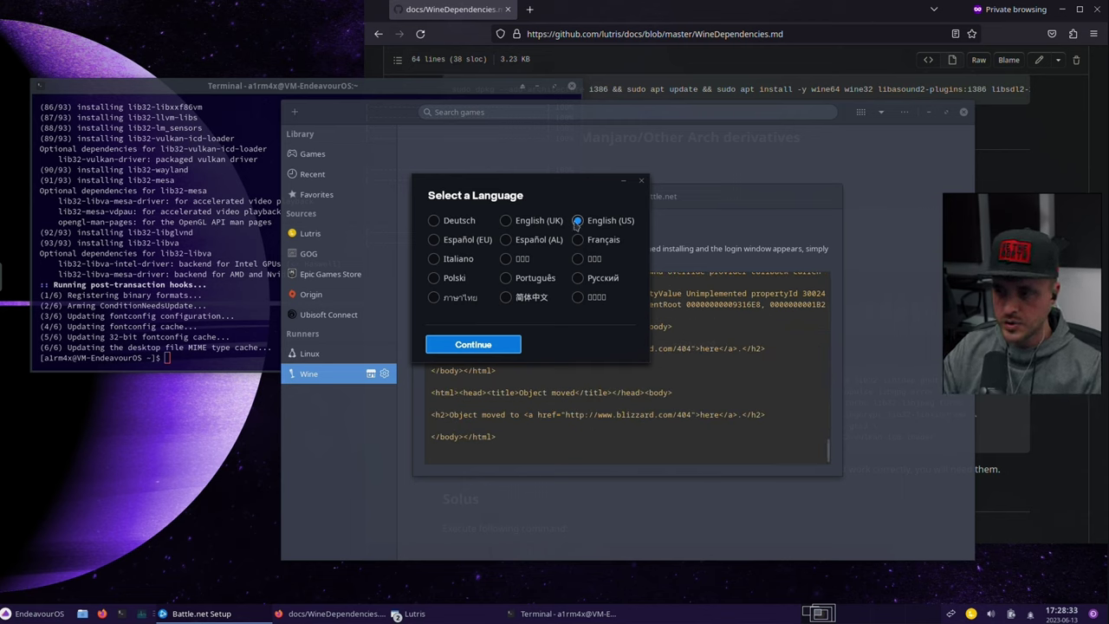
Set the Battle.net setup to English (US), disable launching at computer start, and begin installing to the default location.
{"action": "left_click", "coordinate": [491, 346]}
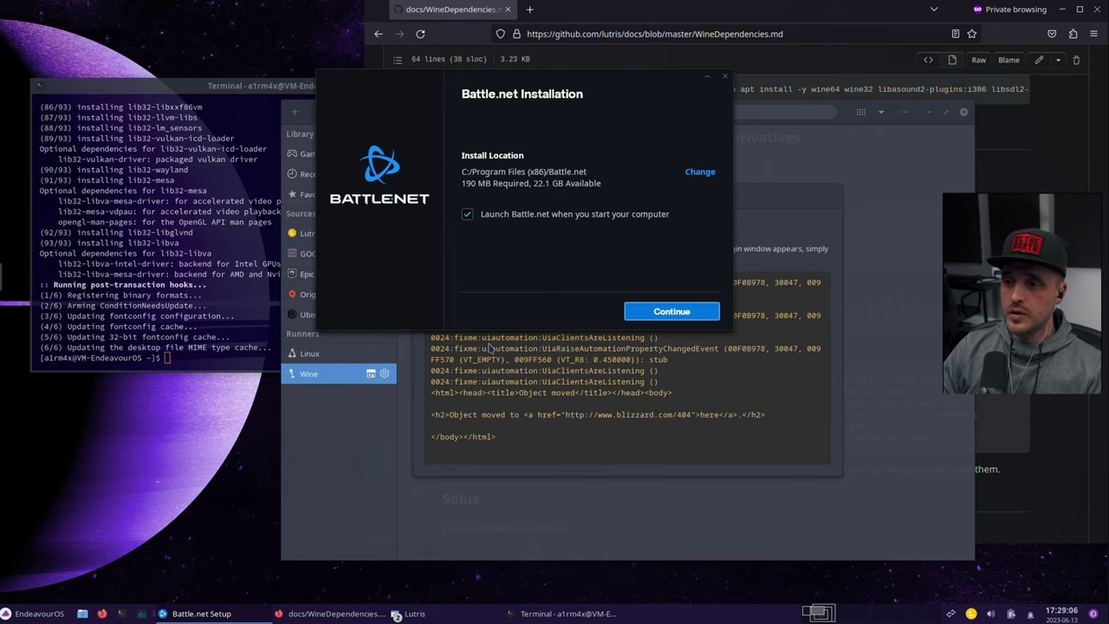
{"action": "left_click", "coordinate": [468, 215]}
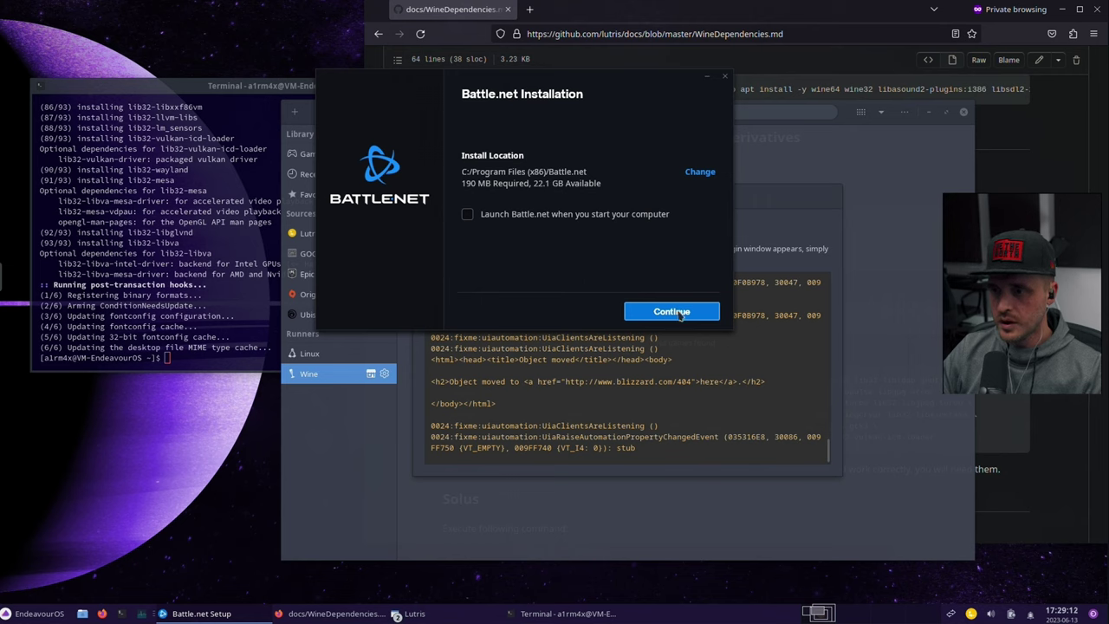
{"action": "left_click", "coordinate": [681, 315]}
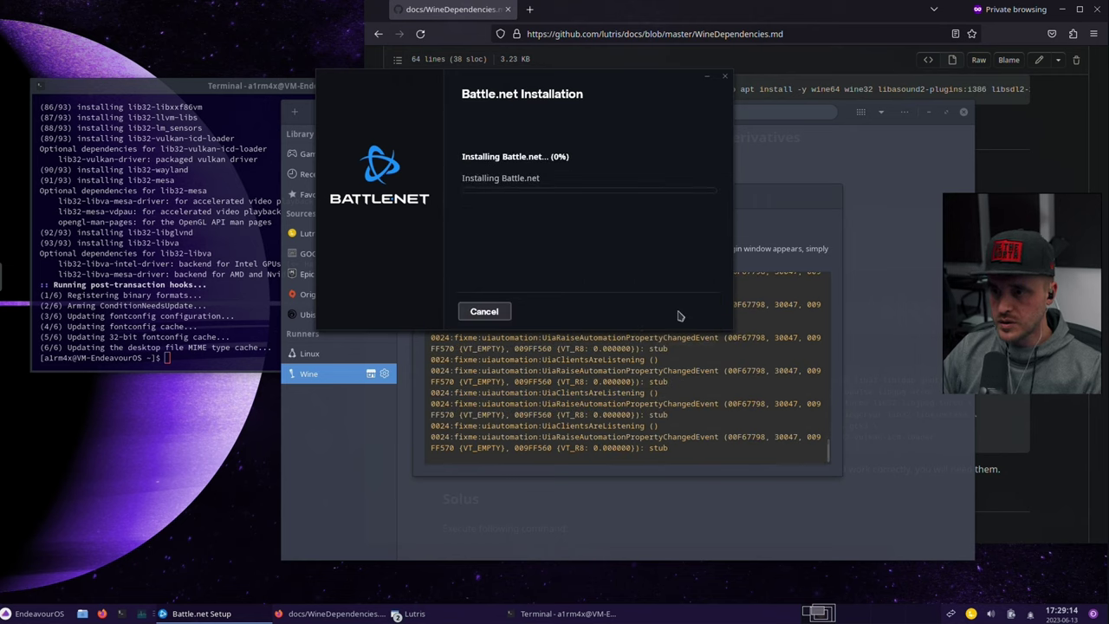
Bring the Lutris installer notes forward during the Battle.net installation, and close the Battle.net login window without logging in.
{"action": "left_click", "coordinate": [764, 198]}
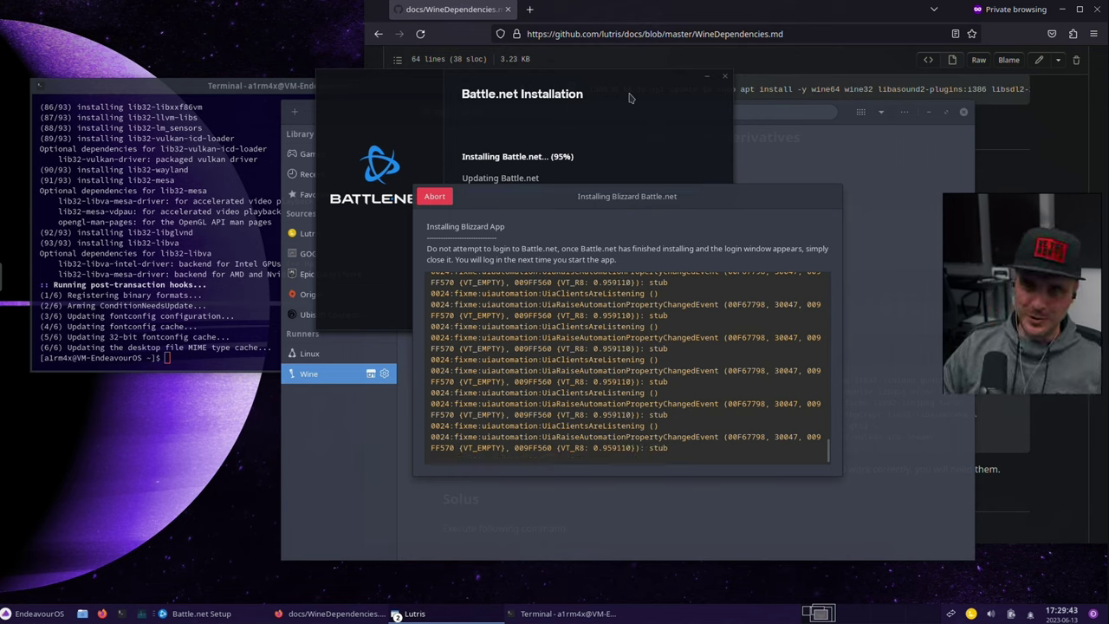
{"action": "left_click", "coordinate": [630, 88]}
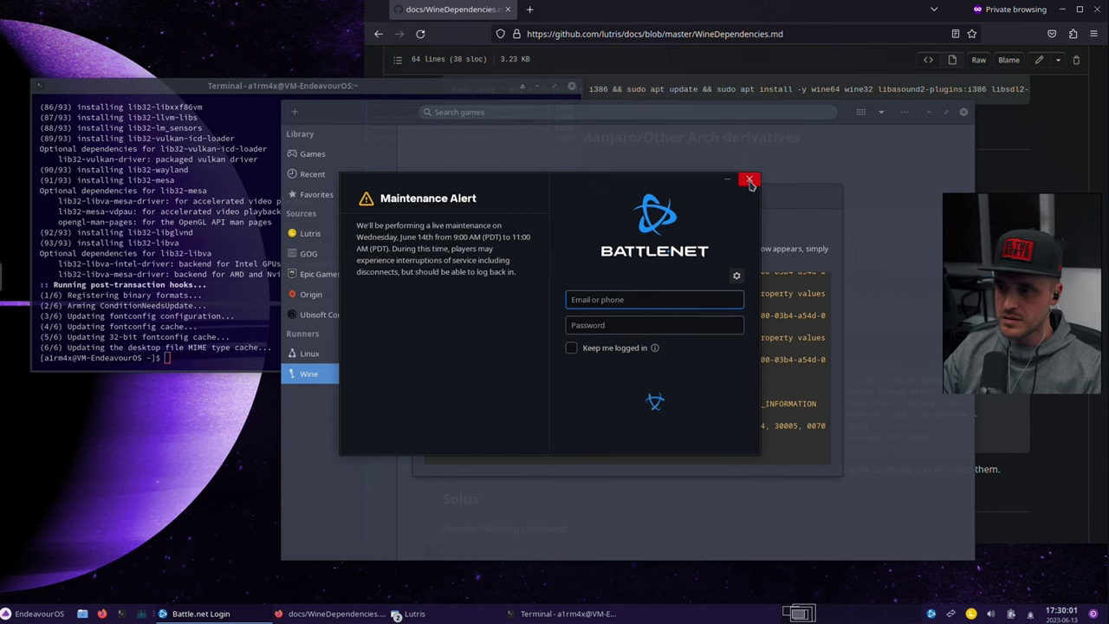
{"action": "left_click", "coordinate": [750, 181]}
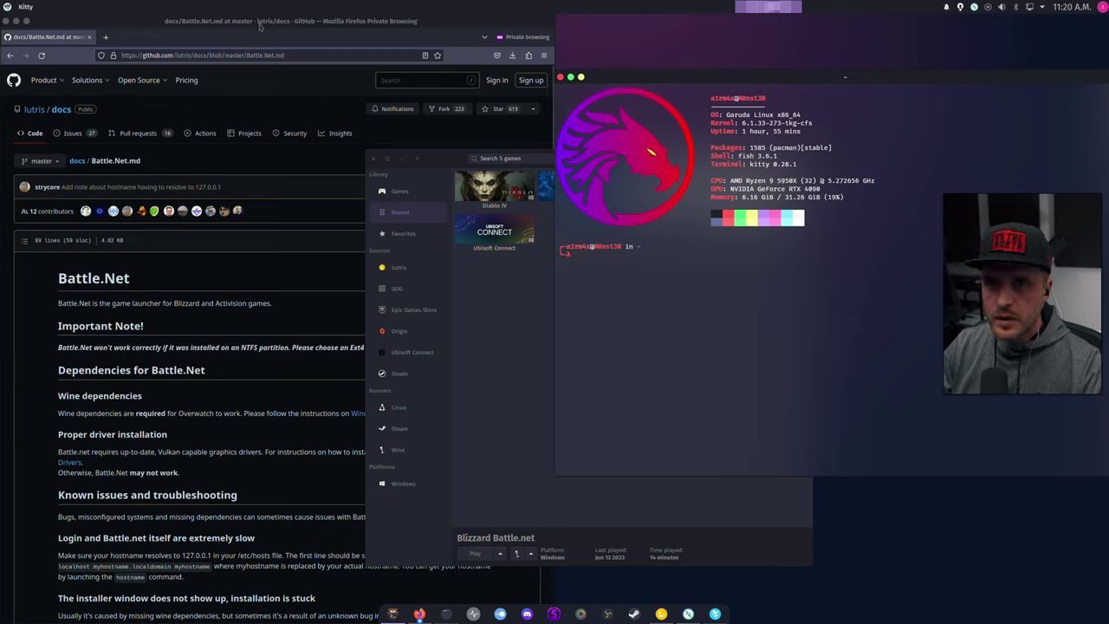
Bring the Lutris Battle.Net.md page forward in Firefox and run fastfetch in the Kitty terminal to display the system specifications.
{"action": "left_click", "coordinate": [260, 23]}
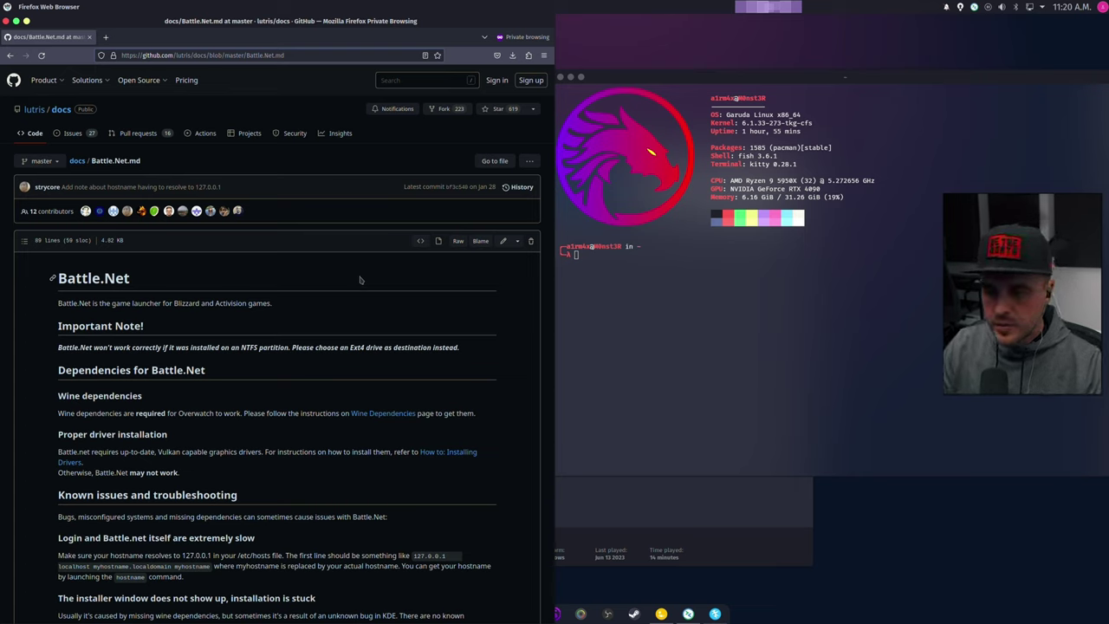
{"action": "scroll", "coordinate": [360, 280], "scroll_direction": "down", "scroll_amount": 3}
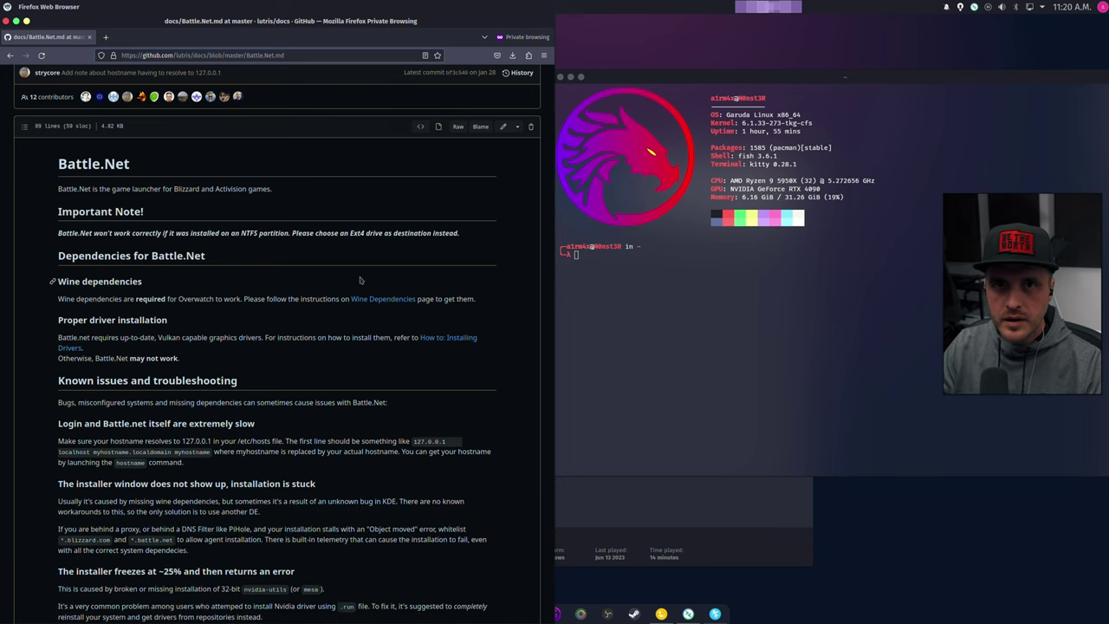
{"action": "left_click", "coordinate": [775, 274]}
{"action": "type", "text": "fa"}
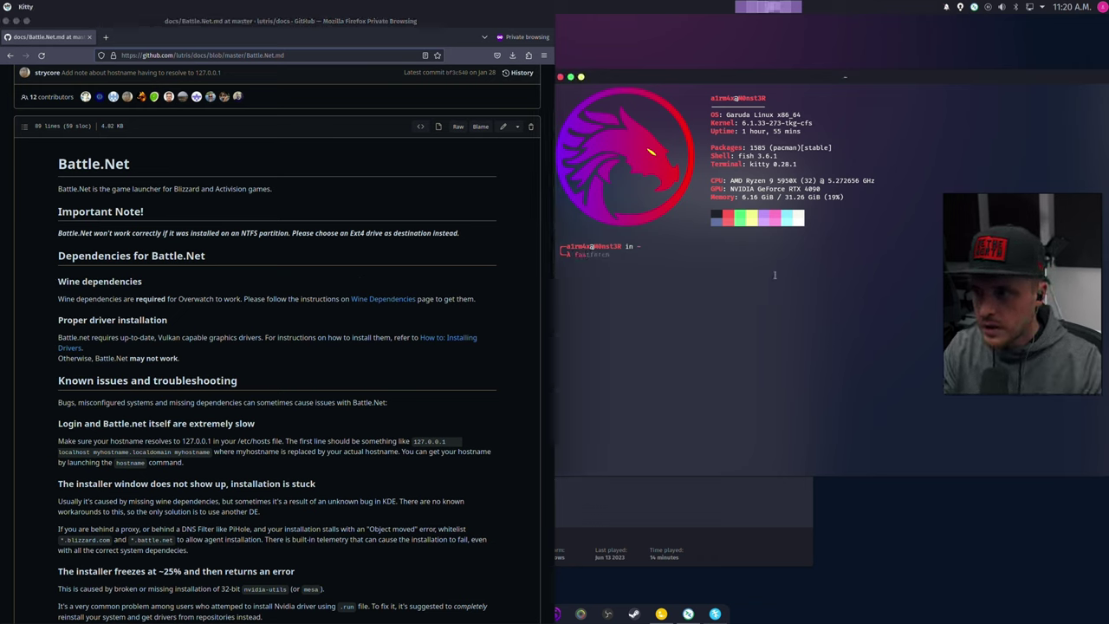
{"action": "key", "text": "Right"}
{"action": "key", "text": "Return"}
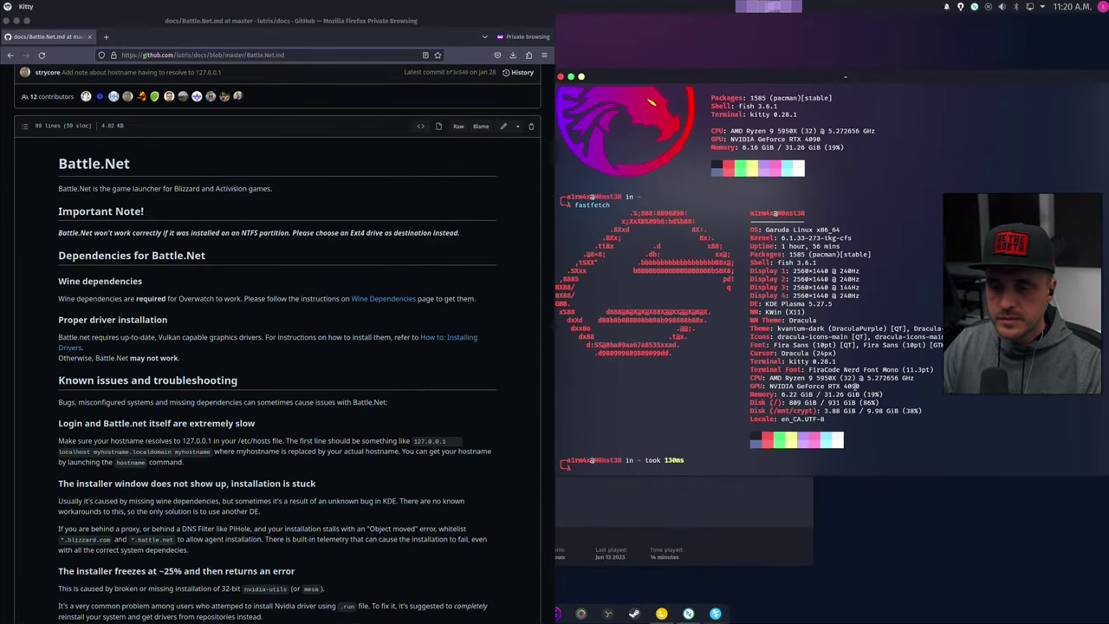
Read the known issues on the Battle.Net.md page and highlight the paragraph about the installer window not showing up.
{"action": "left_click", "coordinate": [494, 268]}
{"action": "scroll", "coordinate": [494, 267], "scroll_direction": "down", "scroll_amount": 3}
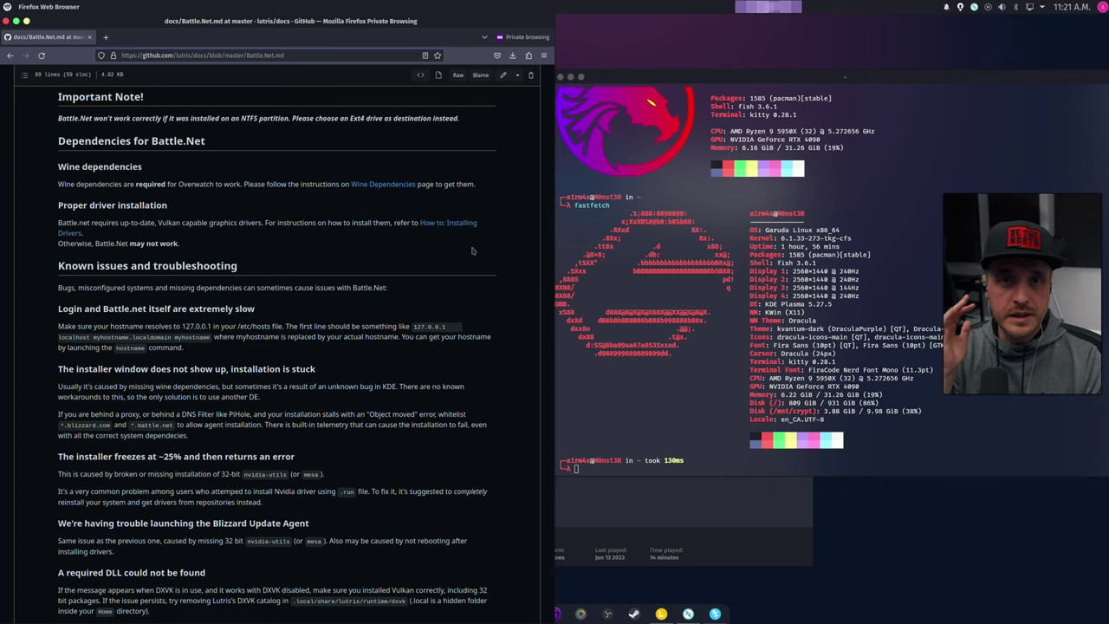
{"action": "scroll", "coordinate": [177, 272], "scroll_direction": "down", "scroll_amount": 5}
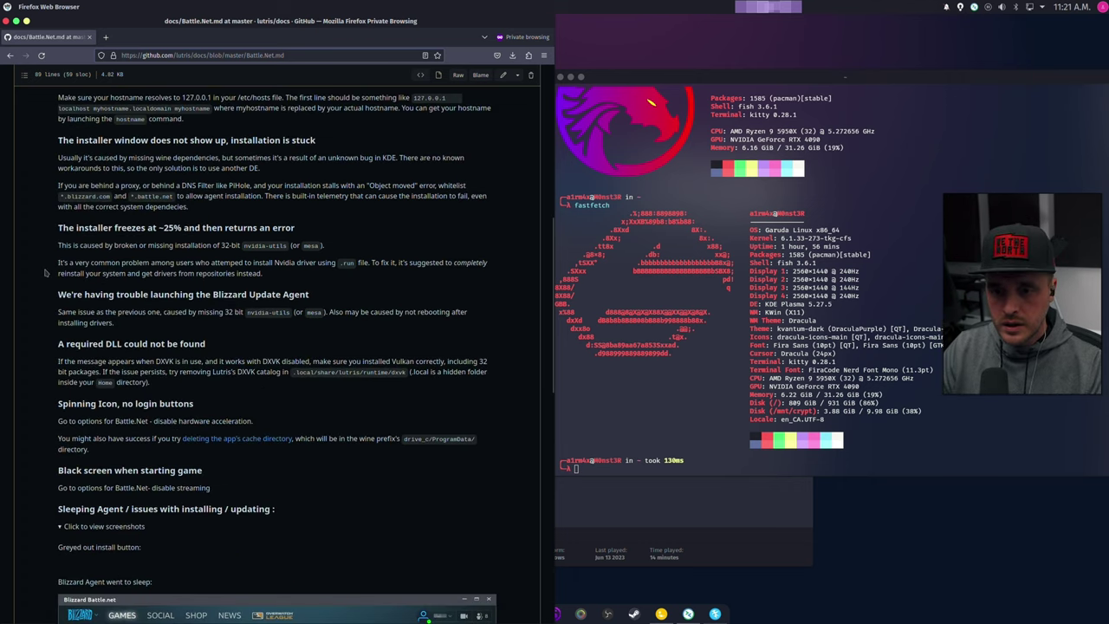
{"action": "scroll", "coordinate": [141, 270], "scroll_direction": "up", "scroll_amount": 2}
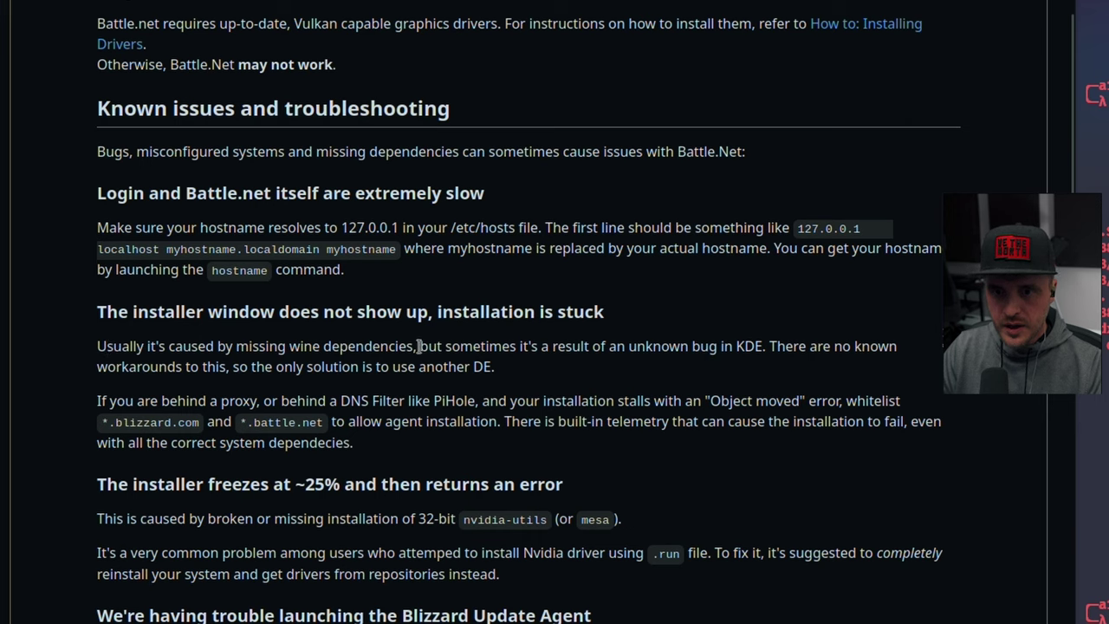
{"action": "left_click_drag", "start_coordinate": [420, 346], "coordinate": [758, 344]}
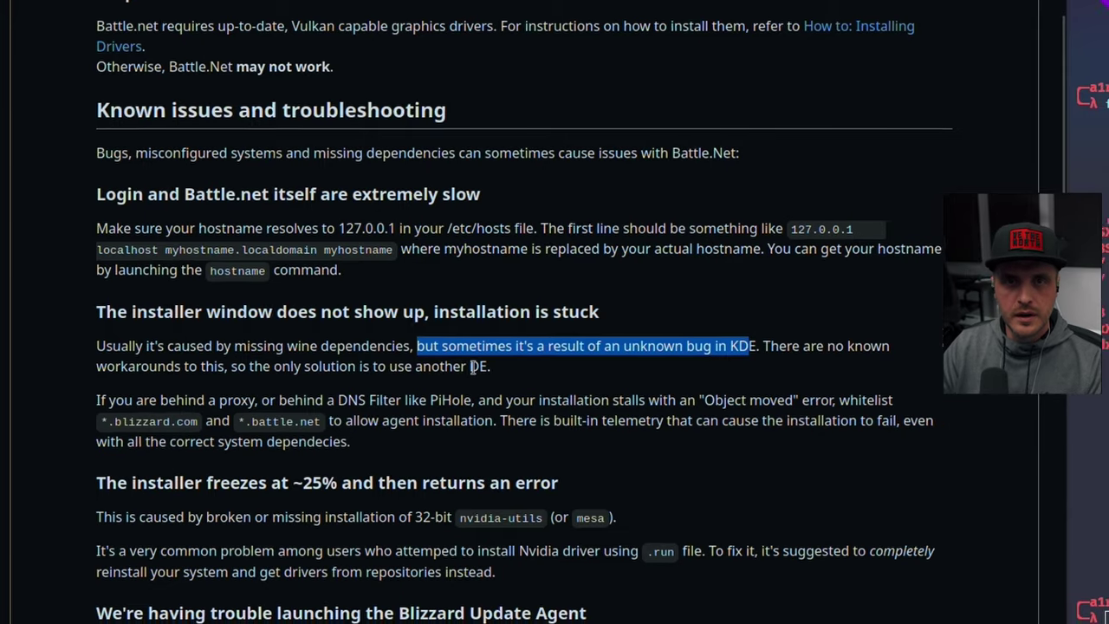
{"action": "left_click_drag", "start_coordinate": [472, 366], "coordinate": [95, 346]}
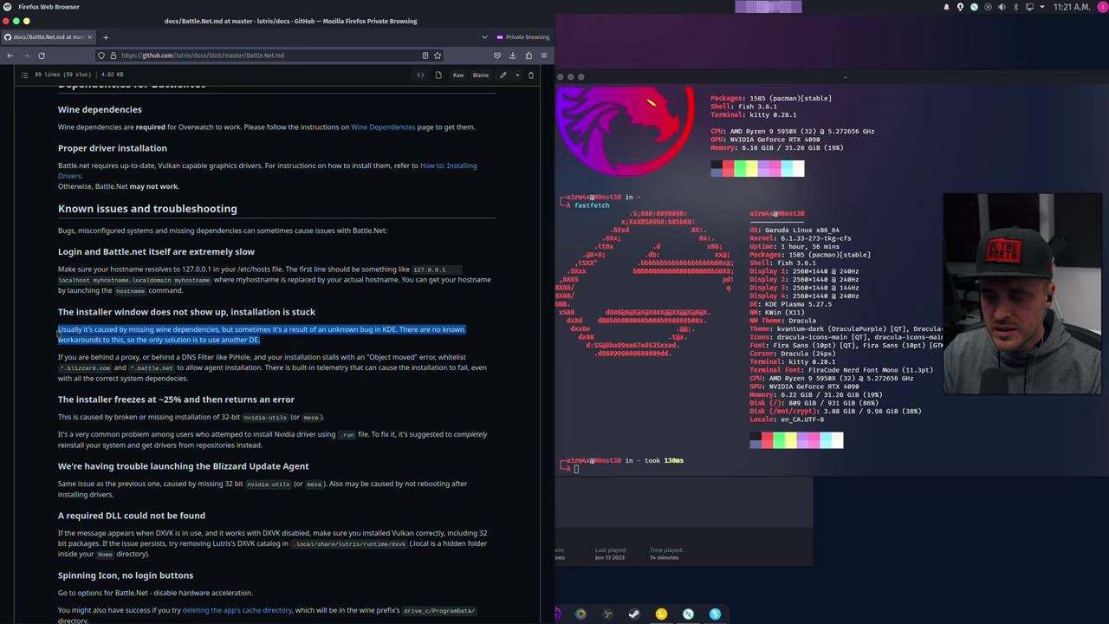
Bring the Lutris library forward to view its installed games, and return to the terminal window.
{"action": "left_click", "coordinate": [763, 544]}
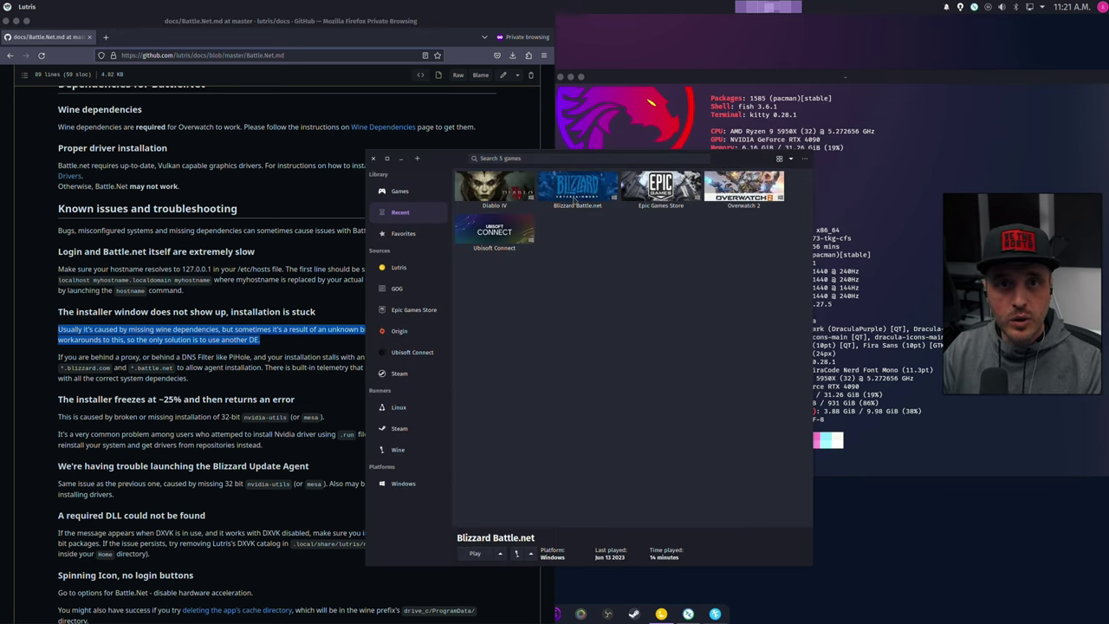
{"action": "key", "text": "alt+Tab"}
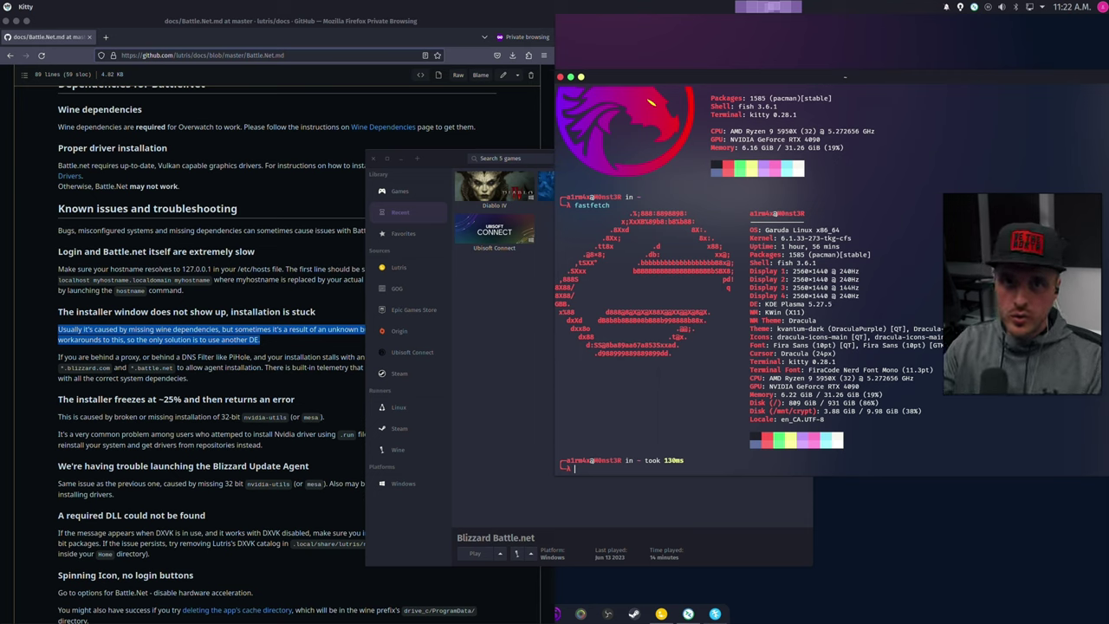
View the battle.net installer search and the list of ways to add games in Lutris, and dismiss the add-games dialog.
{"action": "left_click", "coordinate": [442, 159]}
{"action": "left_click", "coordinate": [416, 159]}
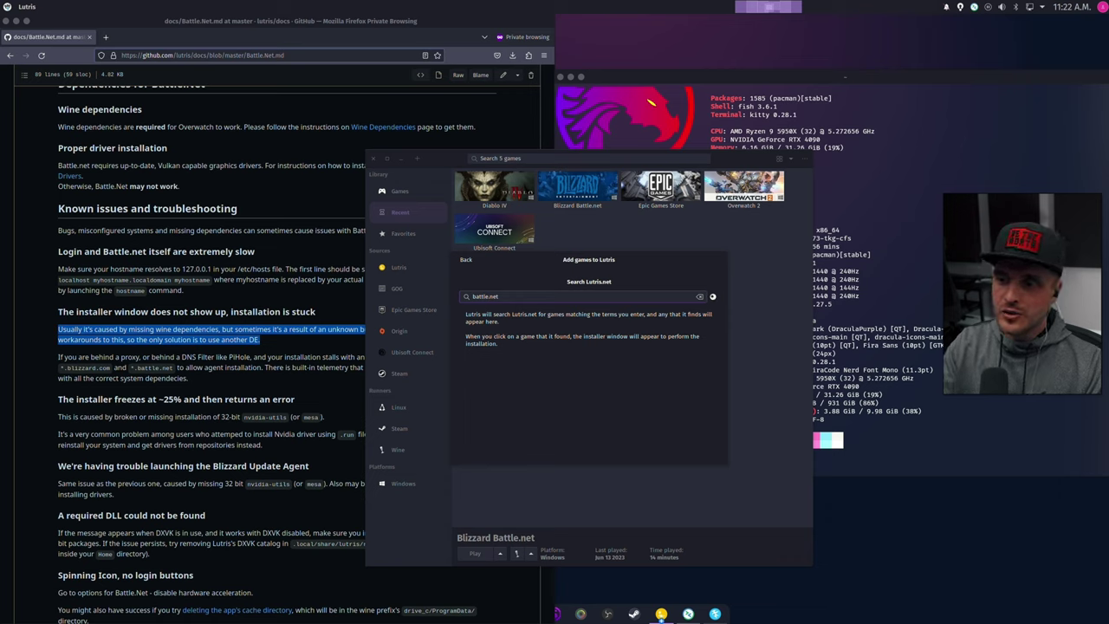
{"action": "left_click", "coordinate": [467, 260]}
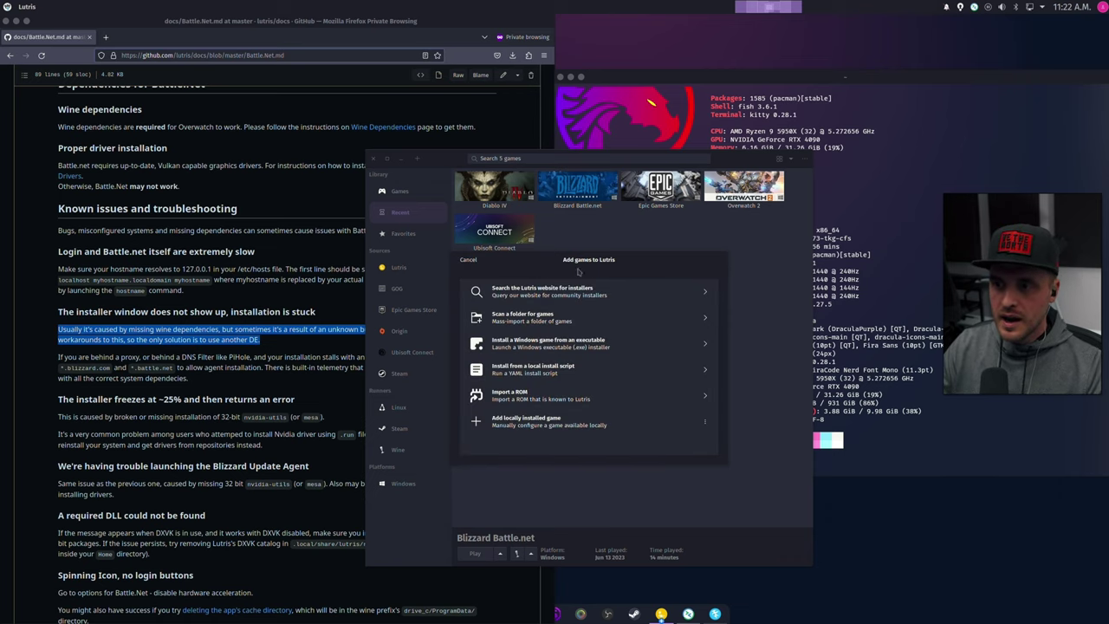
{"action": "left_click", "coordinate": [468, 259]}
Bring the Battle.Net.md page forward in Firefox and review its dependencies and known issues sections.
{"action": "left_click", "coordinate": [345, 209]}
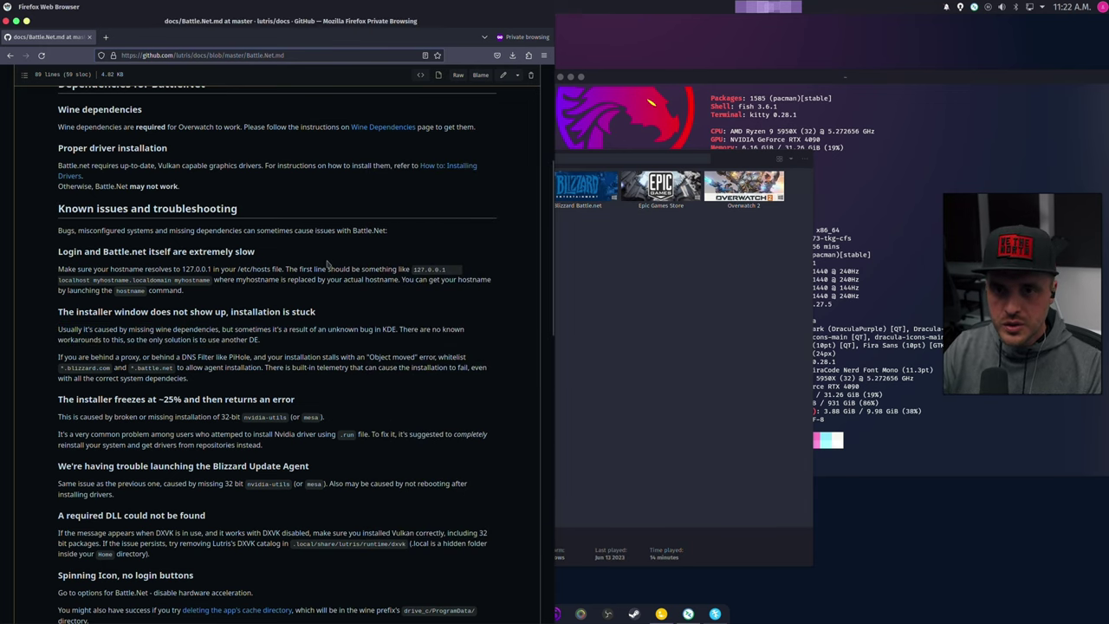
{"action": "scroll", "coordinate": [327, 264], "scroll_direction": "up", "scroll_amount": 4}
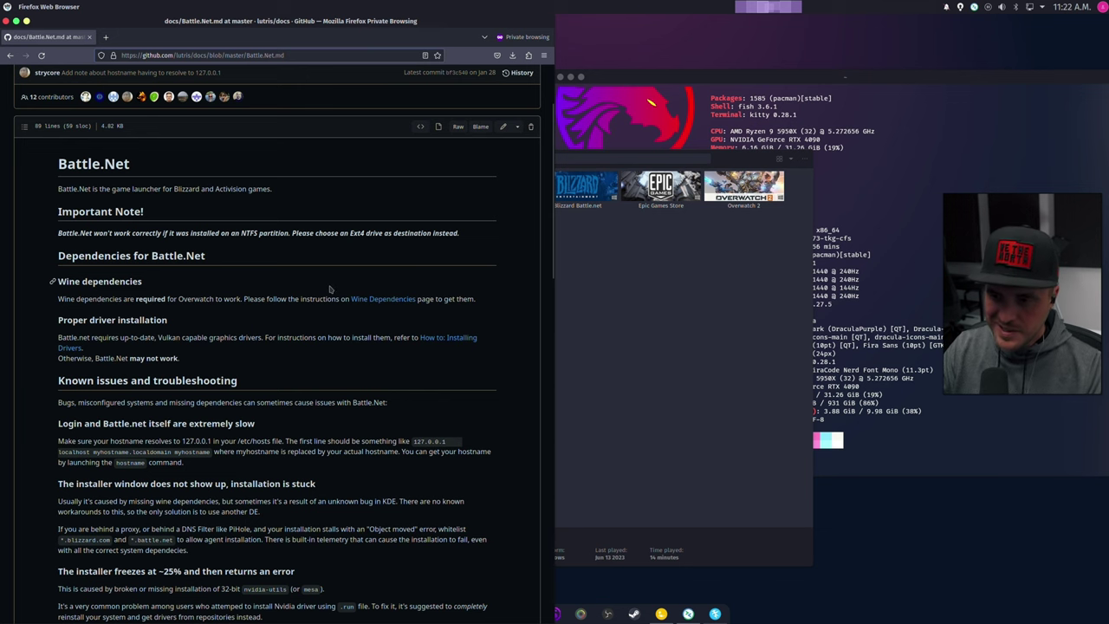
{"action": "scroll", "coordinate": [330, 289], "scroll_direction": "down", "scroll_amount": 9}
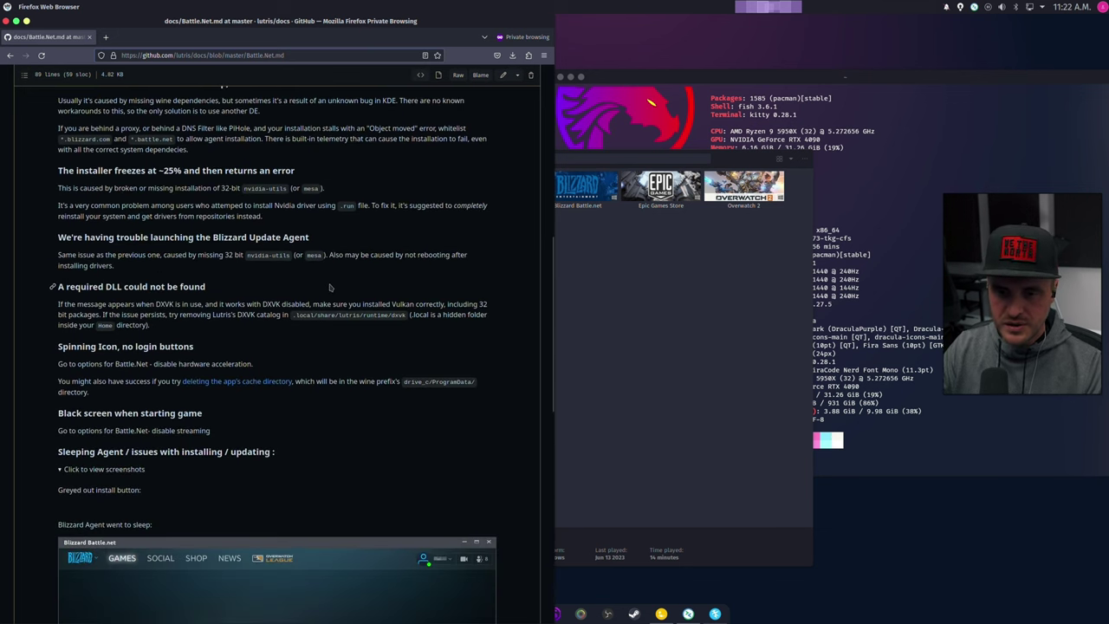
{"action": "scroll", "coordinate": [329, 288], "scroll_direction": "up", "scroll_amount": 3}
Open the Blizzard Battle.net configuration in Lutris and keep lutris-GE-Proton8-8-x86_64 (default) as the Wine version in the runner options.
{"action": "left_click", "coordinate": [561, 198]}
{"action": "right_click", "coordinate": [565, 188]}
{"action": "left_click", "coordinate": [588, 213]}
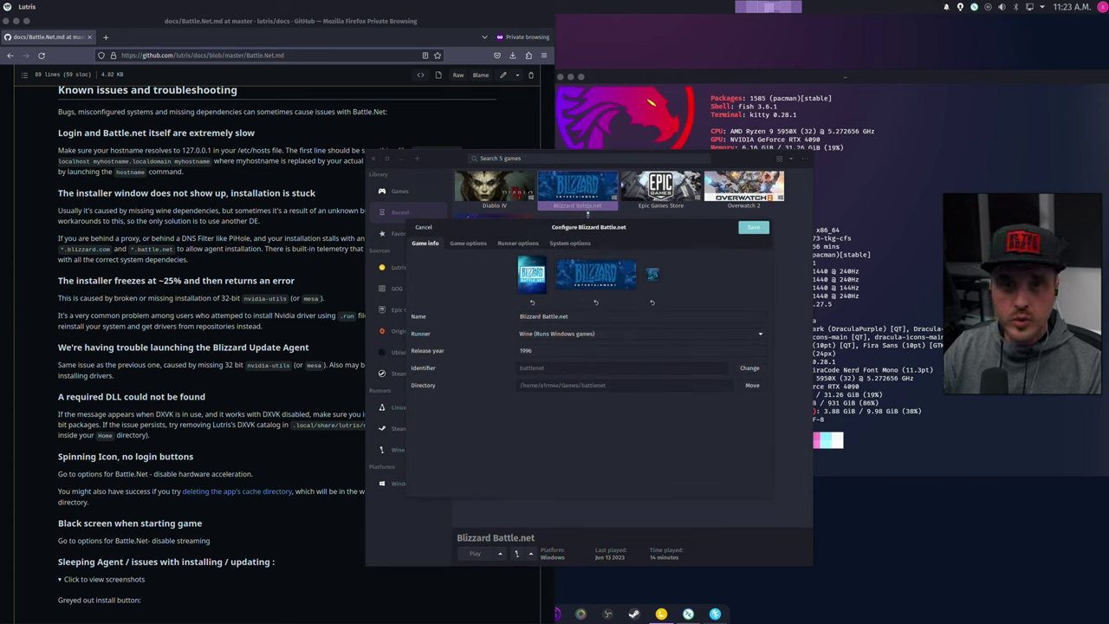
{"action": "left_click", "coordinate": [468, 243]}
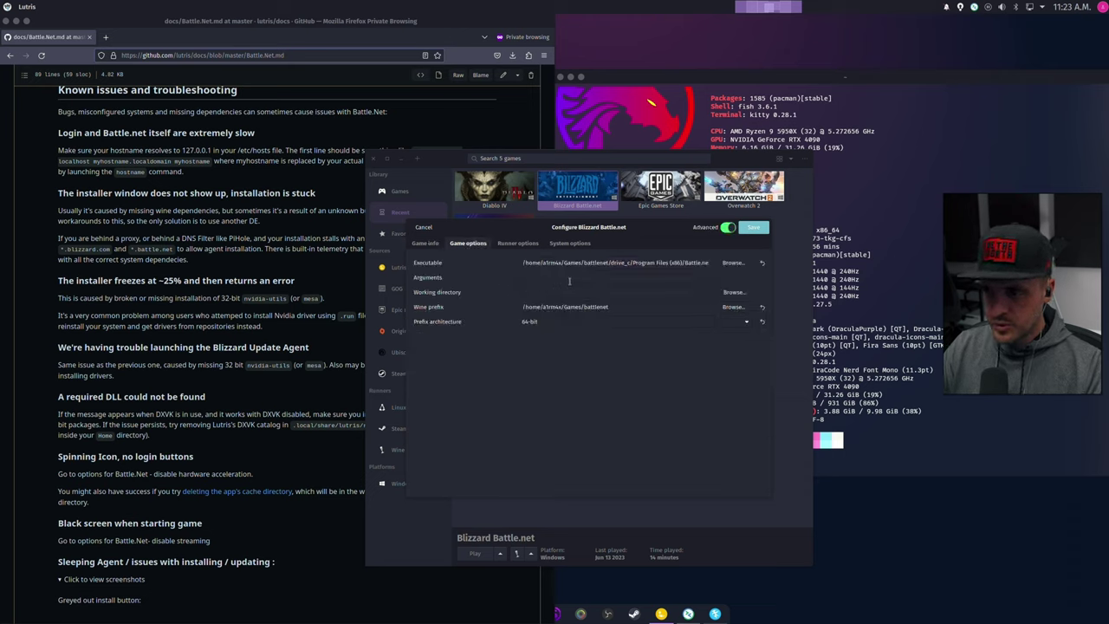
{"action": "left_click", "coordinate": [517, 242]}
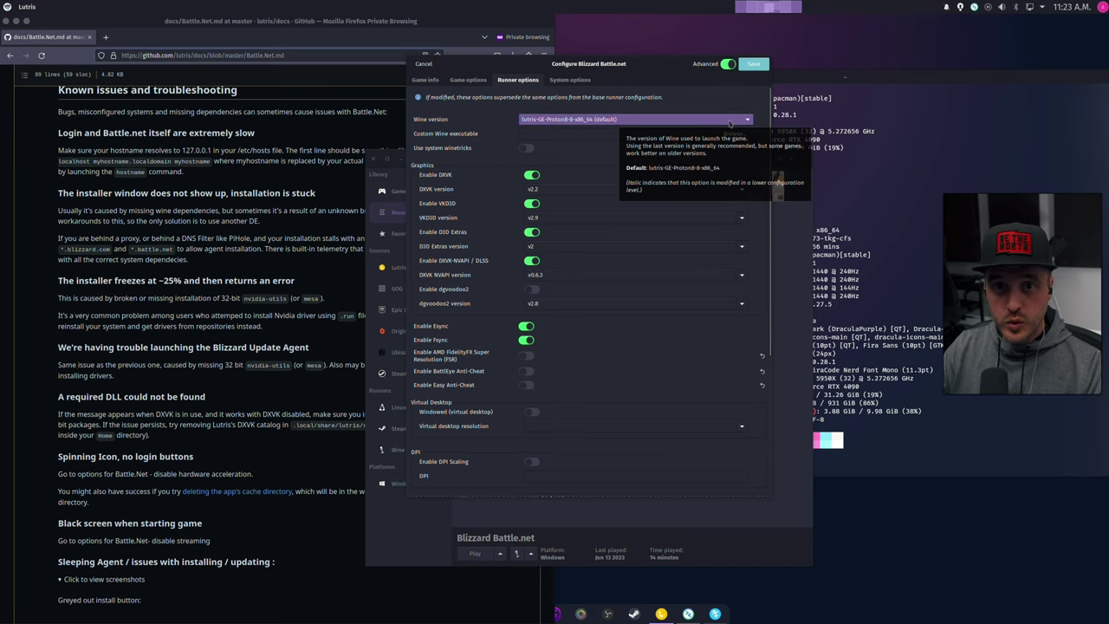
{"action": "left_click", "coordinate": [729, 122]}
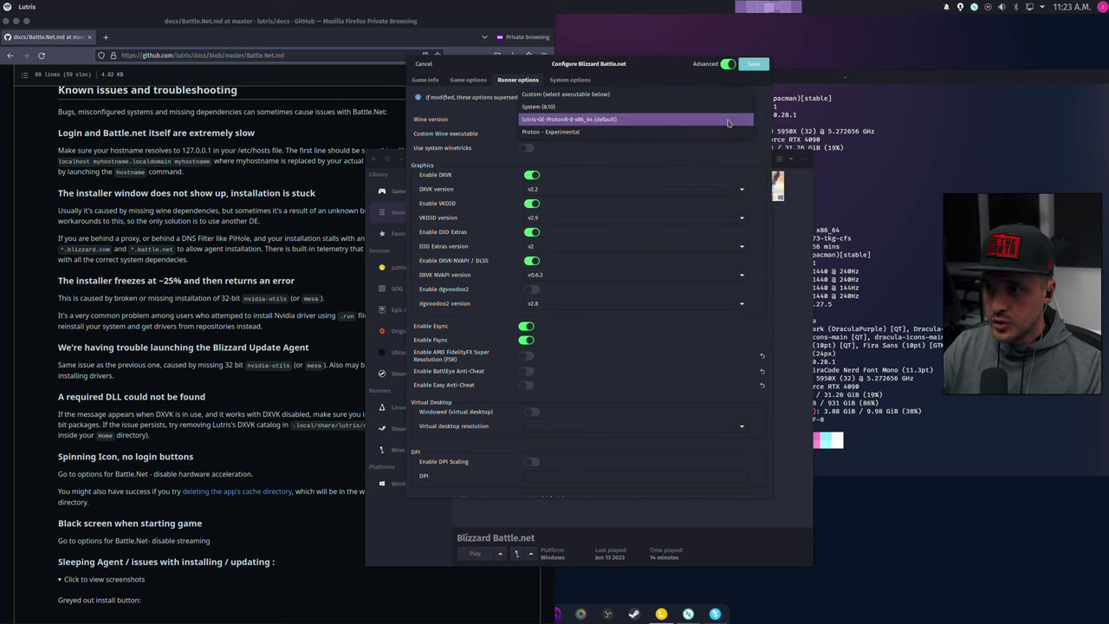
{"action": "left_click", "coordinate": [575, 122]}
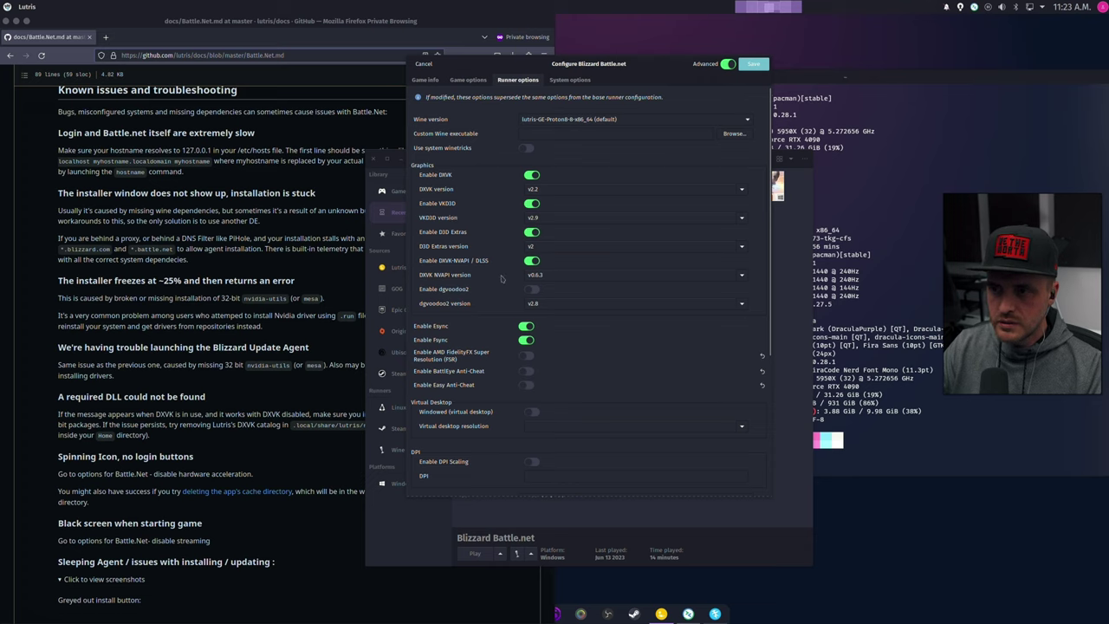
Examine the remaining runner options, including the available DXVK versions, the sync and anti-cheat settings, and the audio driver choices.
{"action": "left_click", "coordinate": [597, 186]}
{"action": "left_click", "coordinate": [742, 189]}
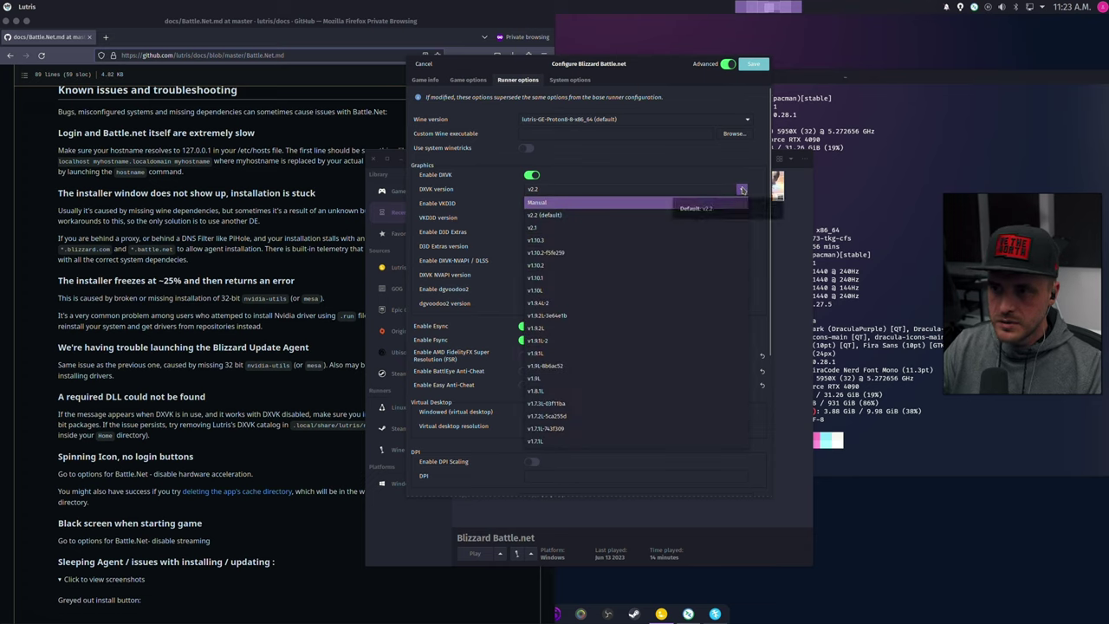
{"action": "left_click", "coordinate": [742, 189]}
{"action": "scroll", "coordinate": [771, 182], "scroll_direction": "down", "scroll_amount": 1}
{"action": "scroll", "coordinate": [772, 178], "scroll_direction": "down", "scroll_amount": 5}
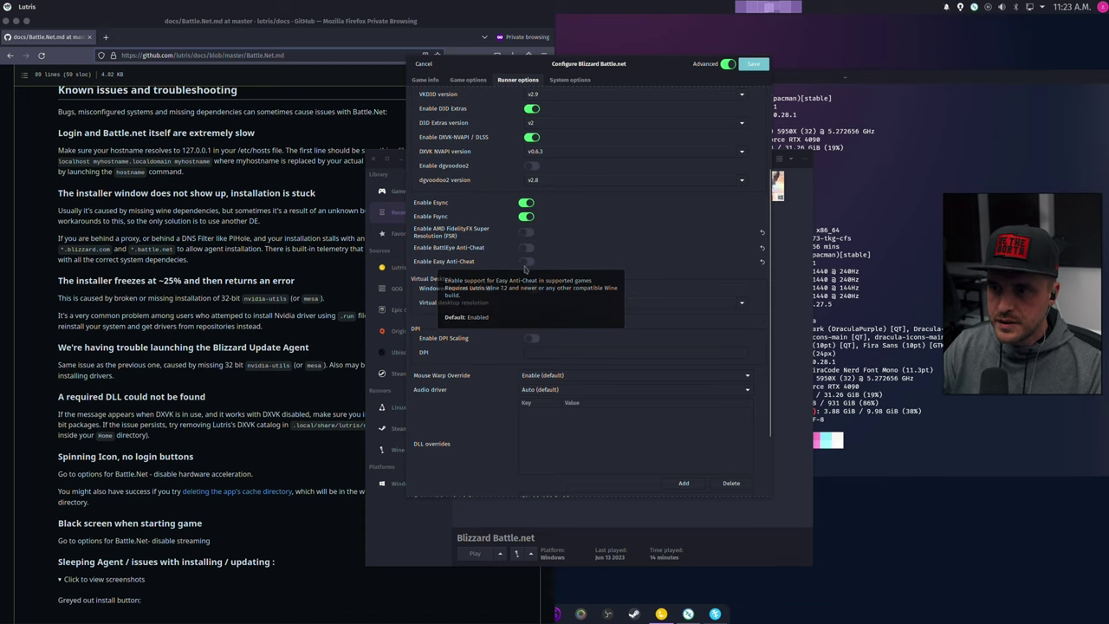
{"action": "scroll", "coordinate": [656, 243], "scroll_direction": "down", "scroll_amount": 1}
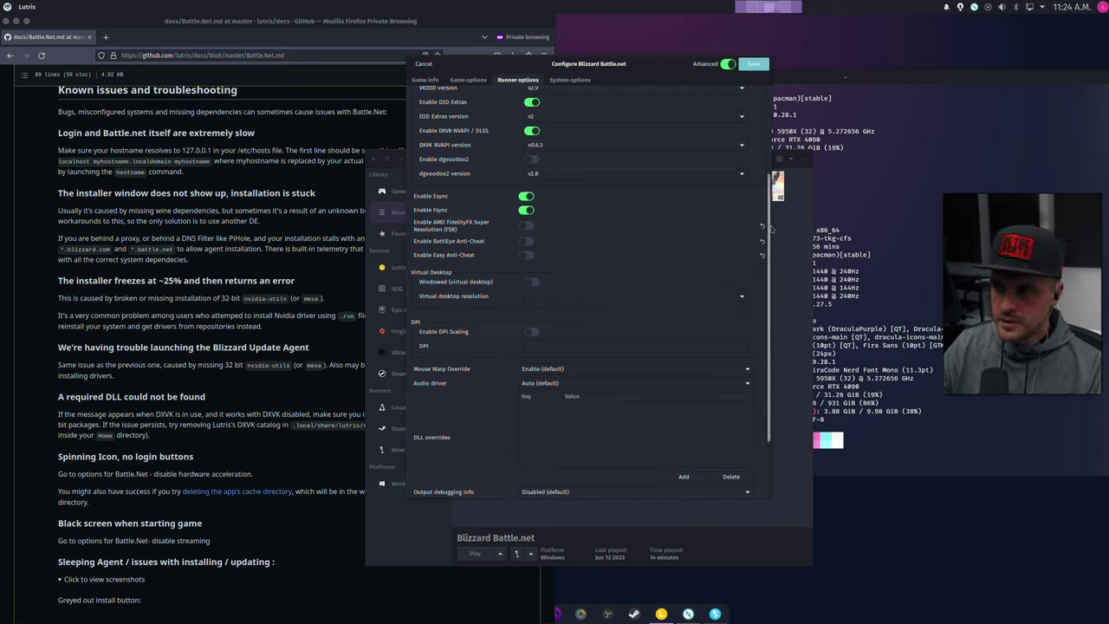
{"action": "scroll", "coordinate": [539, 303], "scroll_direction": "down", "scroll_amount": 2}
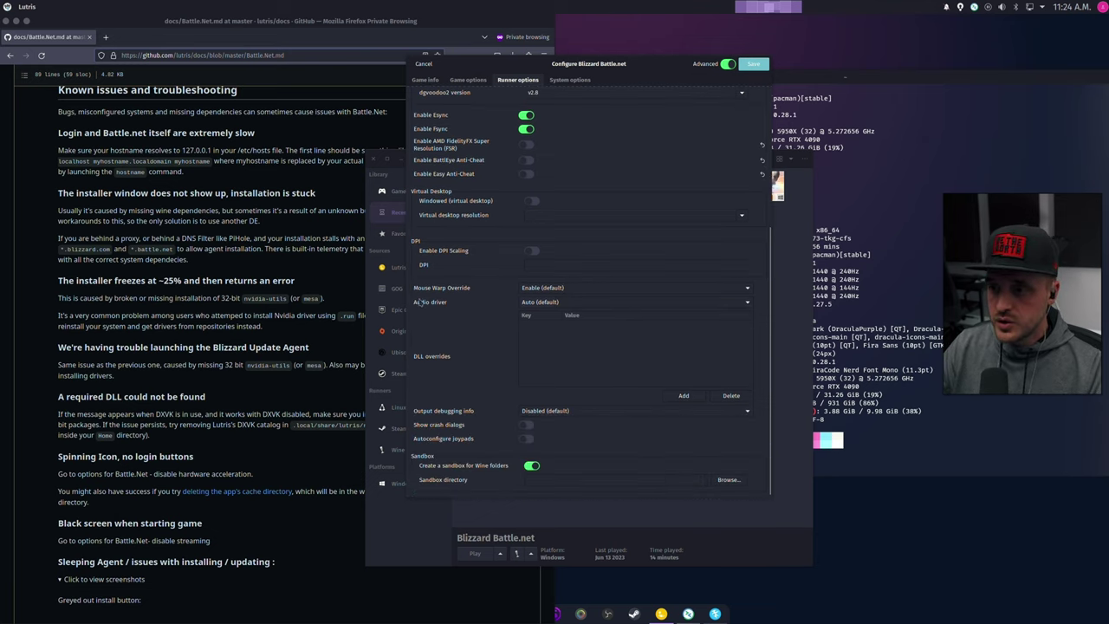
{"action": "left_click", "coordinate": [539, 303]}
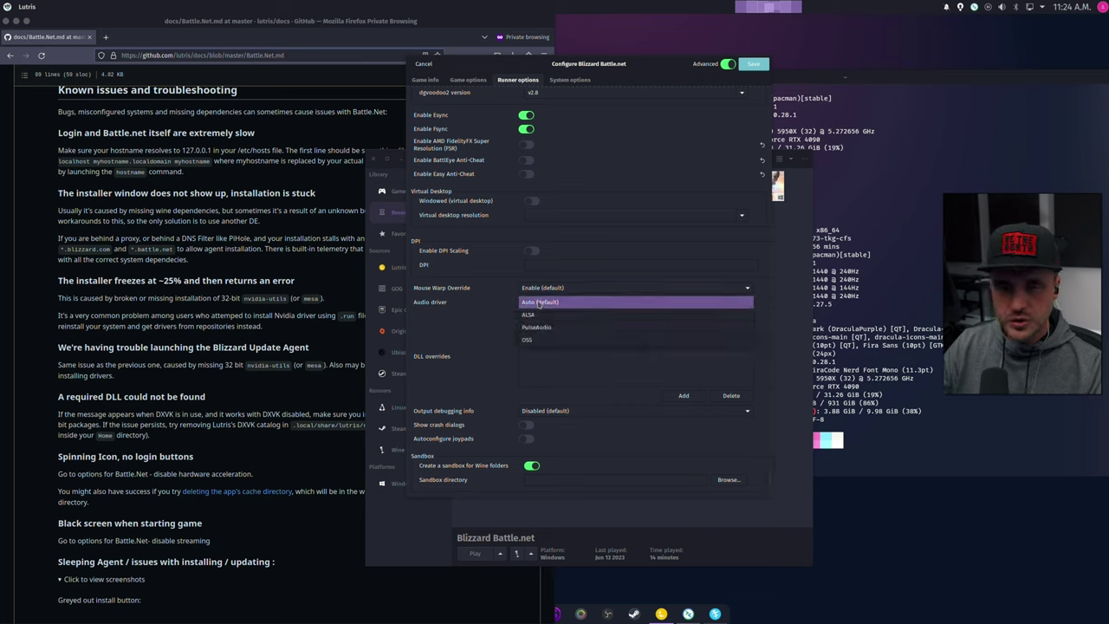
{"action": "left_click", "coordinate": [539, 303]}
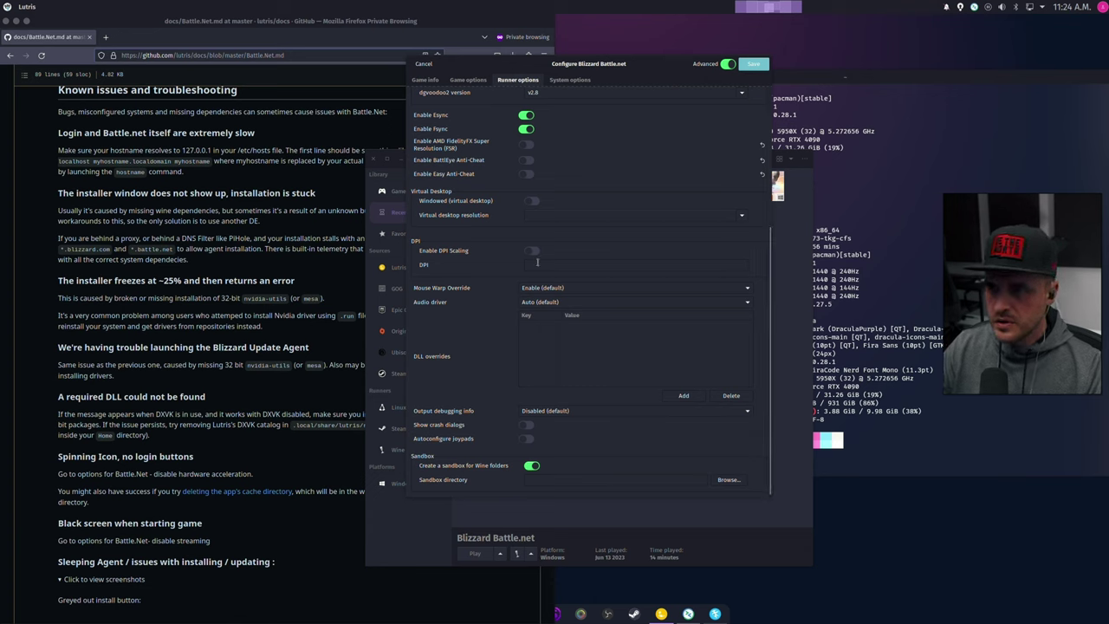
Review the Battle.net system options from the installation folder through display settings to the game execution environment variables.
{"action": "left_click", "coordinate": [570, 80]}
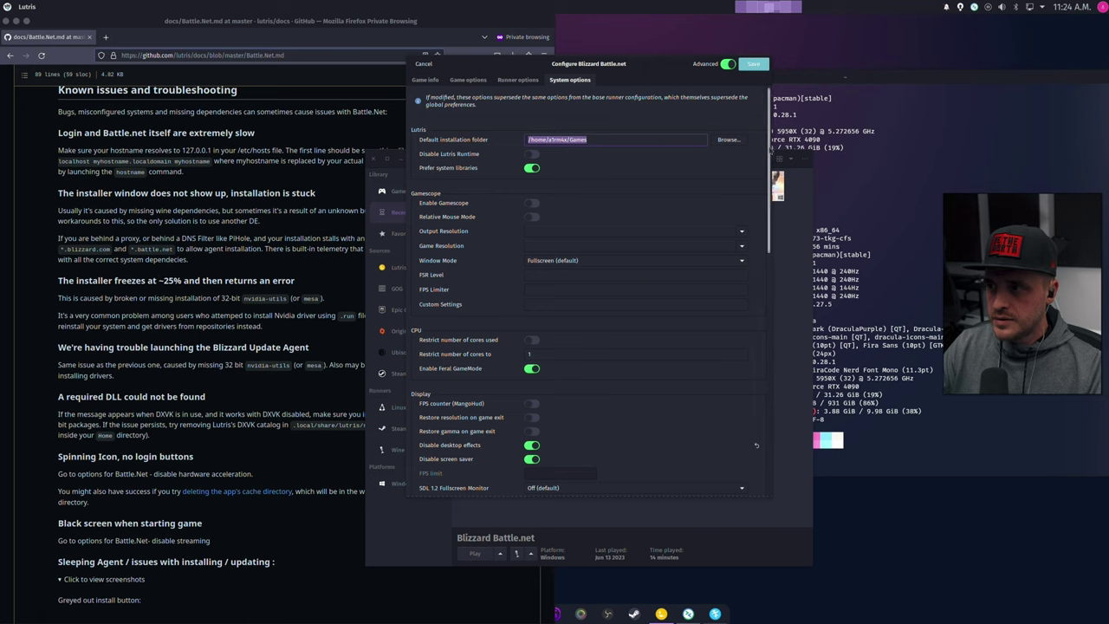
{"action": "left_click_drag", "start_coordinate": [771, 149], "coordinate": [769, 160]}
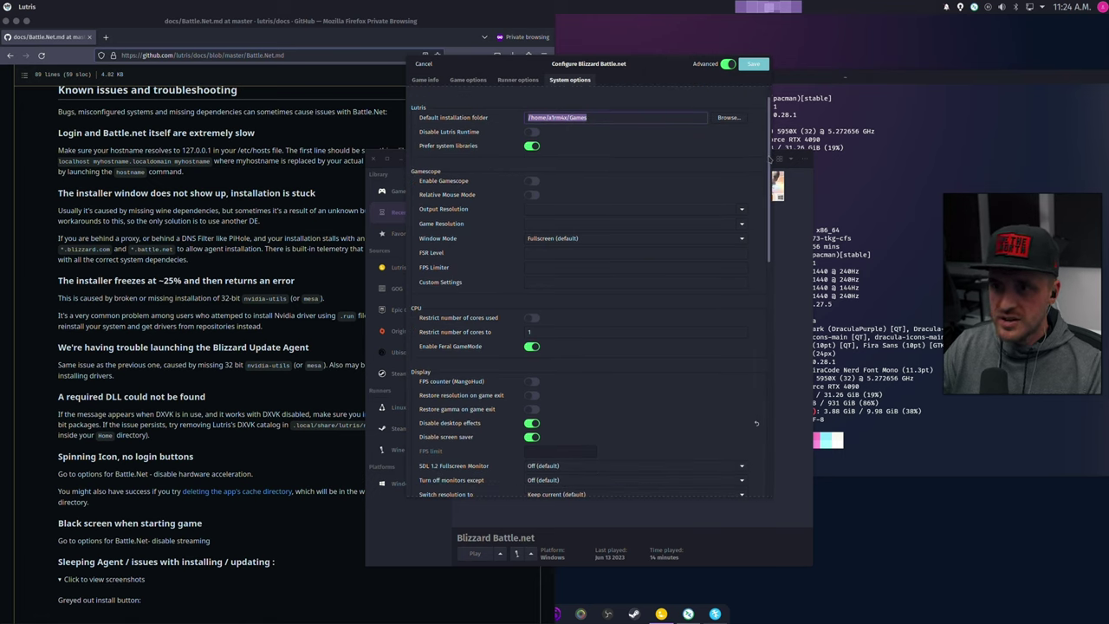
{"action": "scroll", "coordinate": [427, 199], "scroll_direction": "down", "scroll_amount": 5}
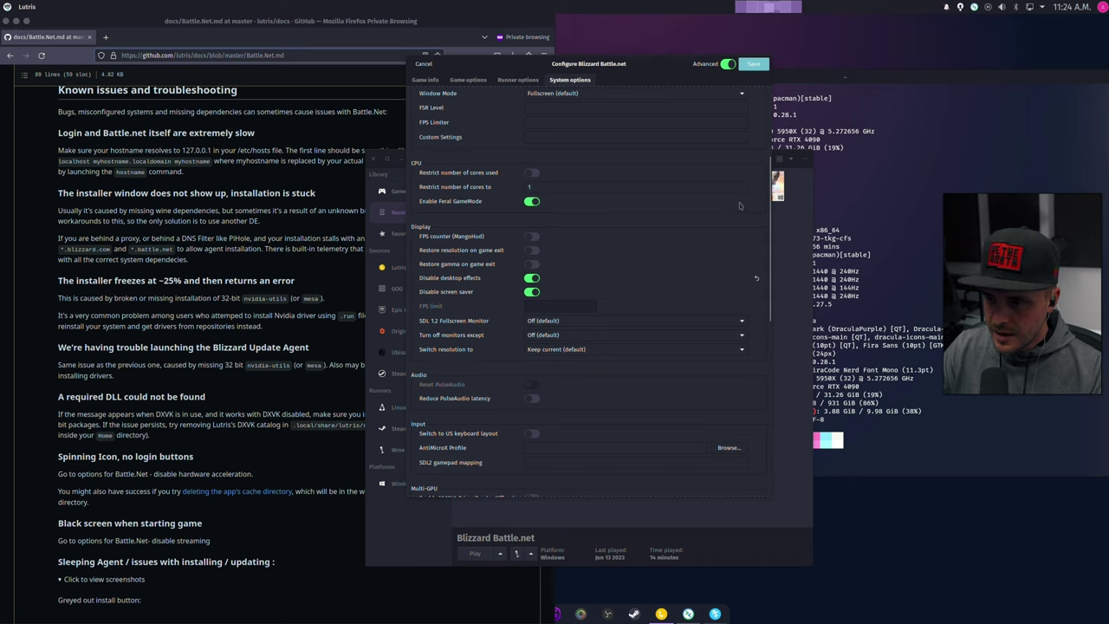
{"action": "scroll", "coordinate": [769, 223], "scroll_direction": "down", "scroll_amount": 2}
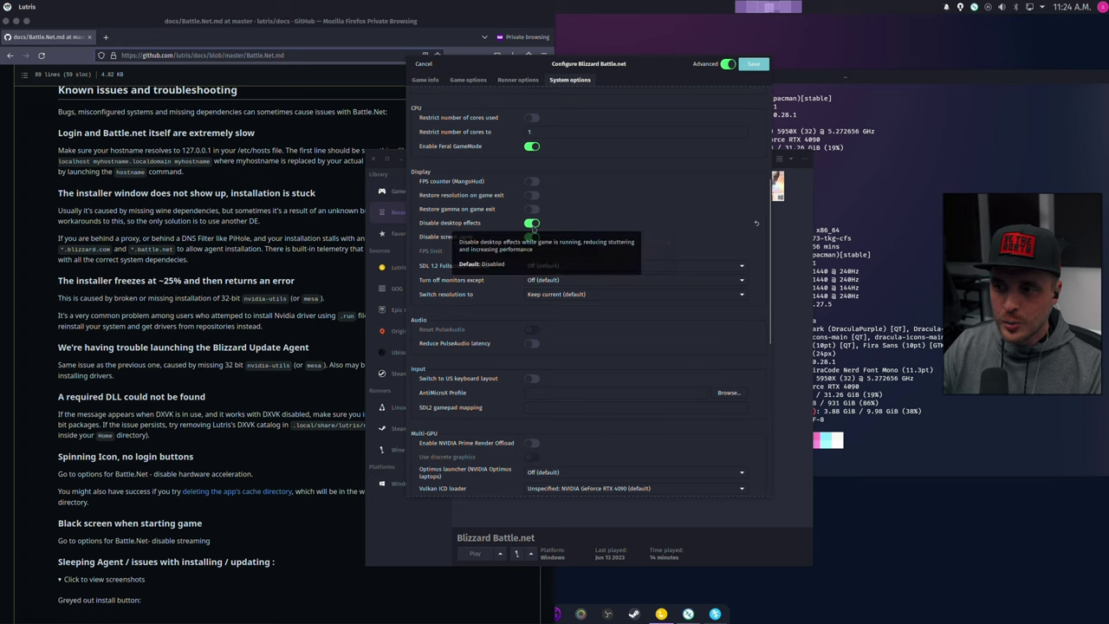
{"action": "scroll", "coordinate": [635, 238], "scroll_direction": "down", "scroll_amount": 3}
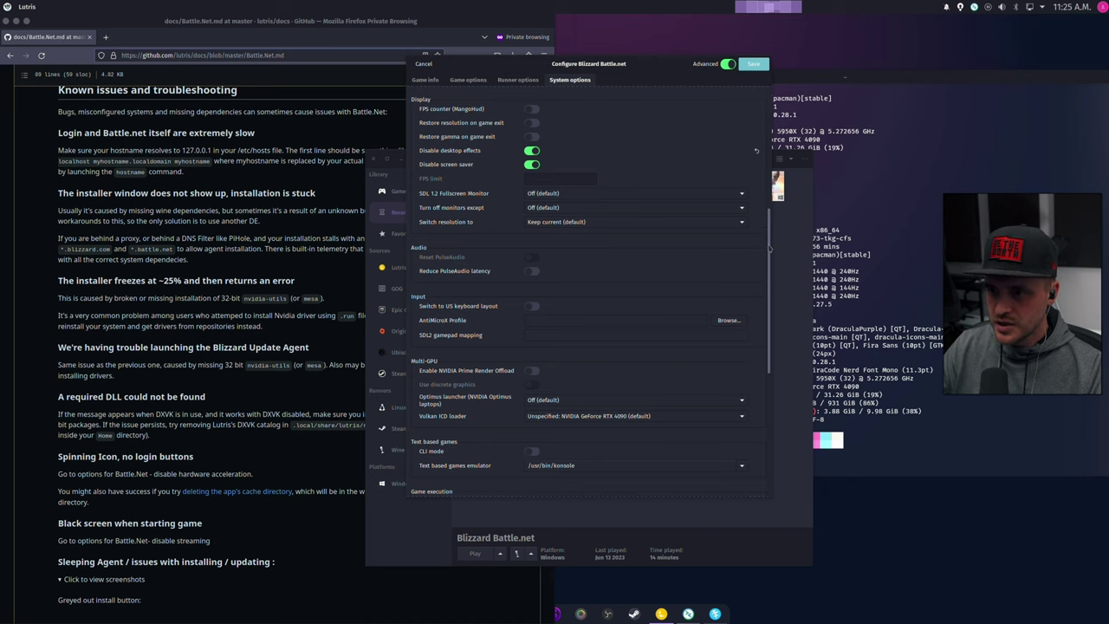
{"action": "scroll", "coordinate": [768, 273], "scroll_direction": "down", "scroll_amount": 3}
{"action": "left_click_drag", "start_coordinate": [769, 274], "coordinate": [764, 314]}
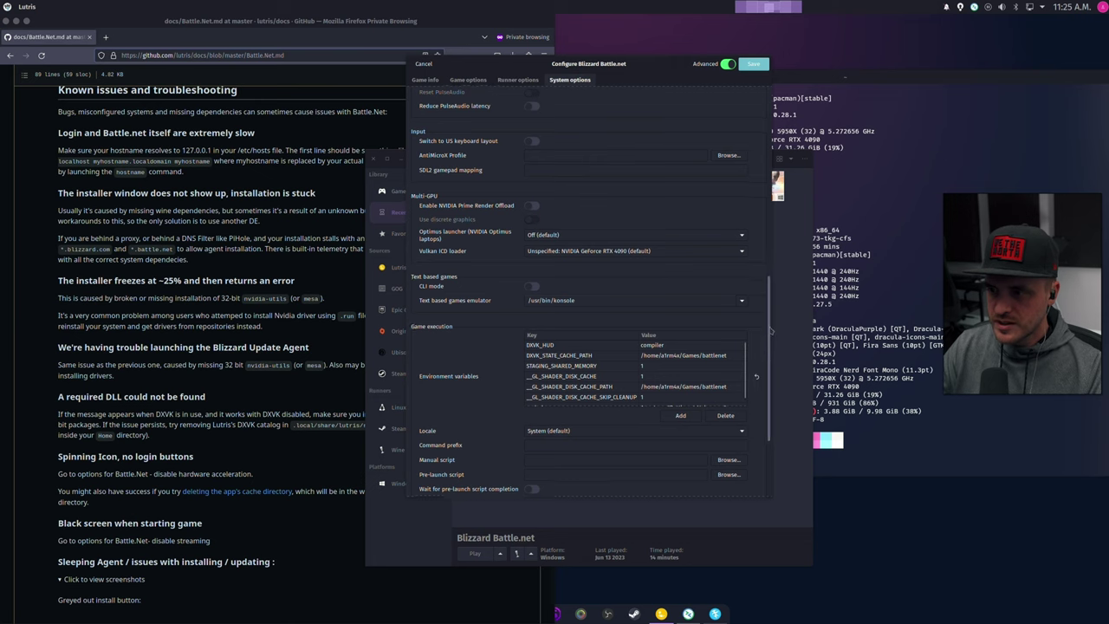
{"action": "scroll", "coordinate": [777, 392], "scroll_direction": "down", "scroll_amount": 5}
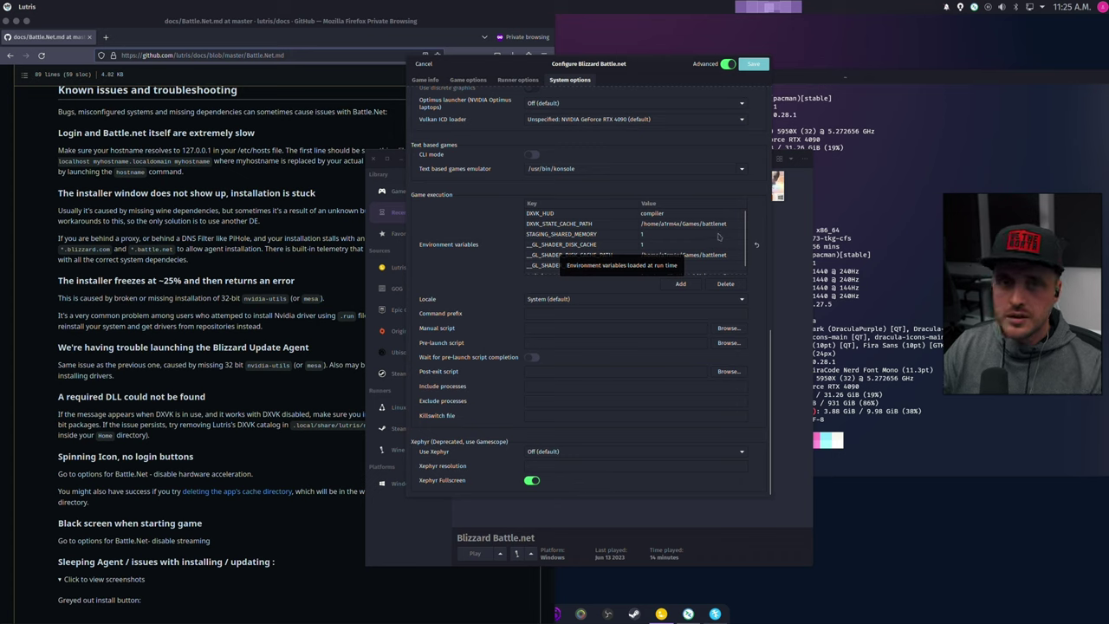
{"action": "scroll", "coordinate": [733, 241], "scroll_direction": "down", "scroll_amount": 2}
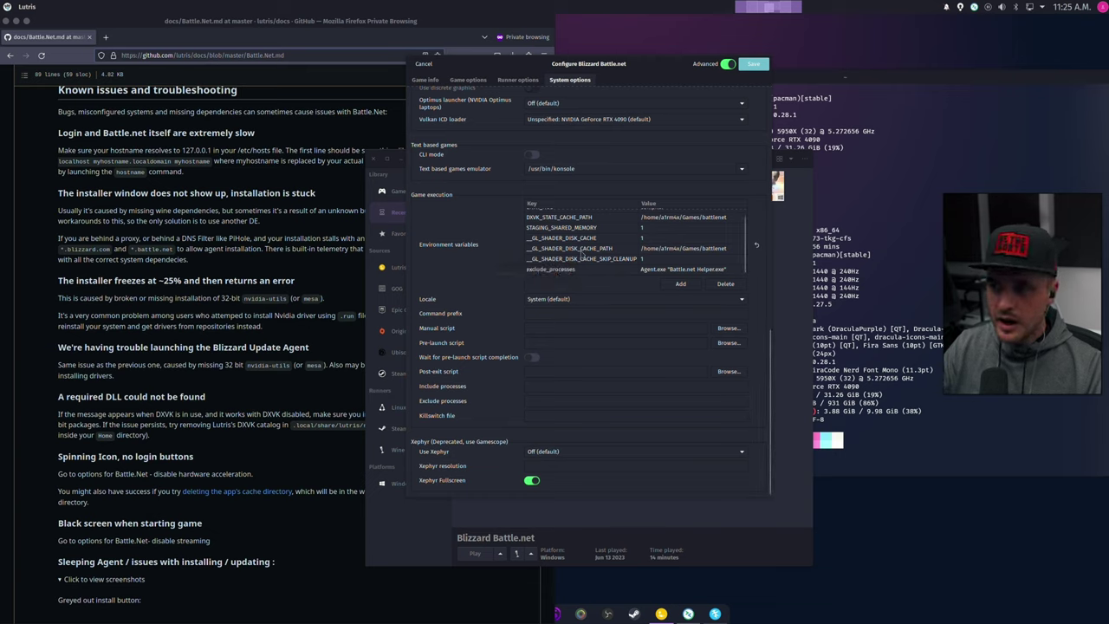
Add an environment variable OBSVKCAPTURE with the value 1, and close the Battle.net configuration without saving.
{"action": "left_click", "coordinate": [681, 284]}
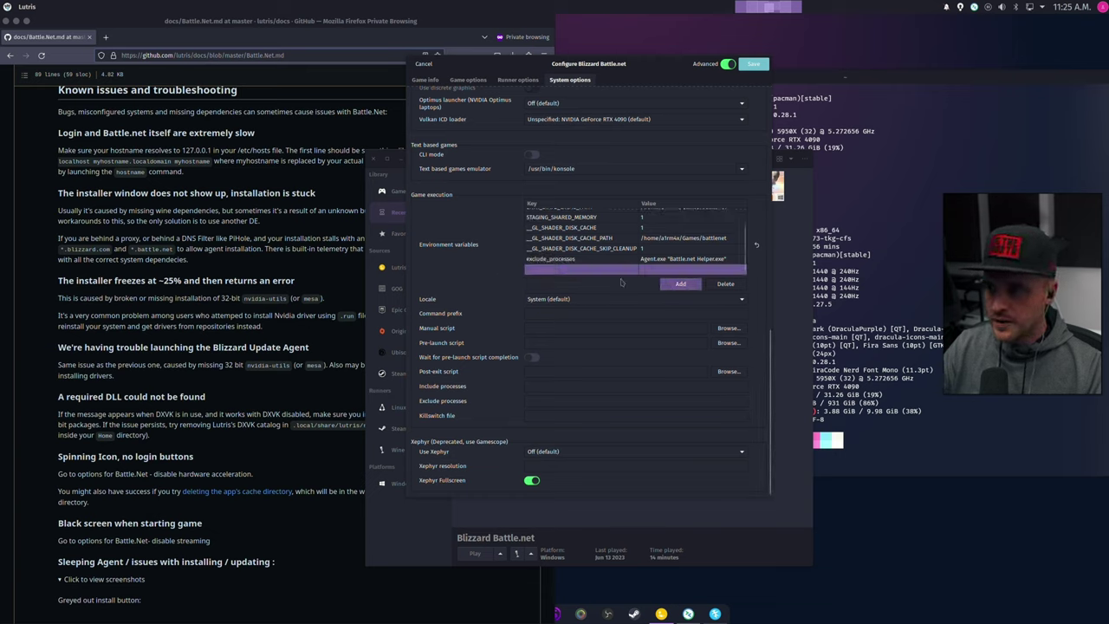
{"action": "type", "text": "OBS_VKCAPTURE"}
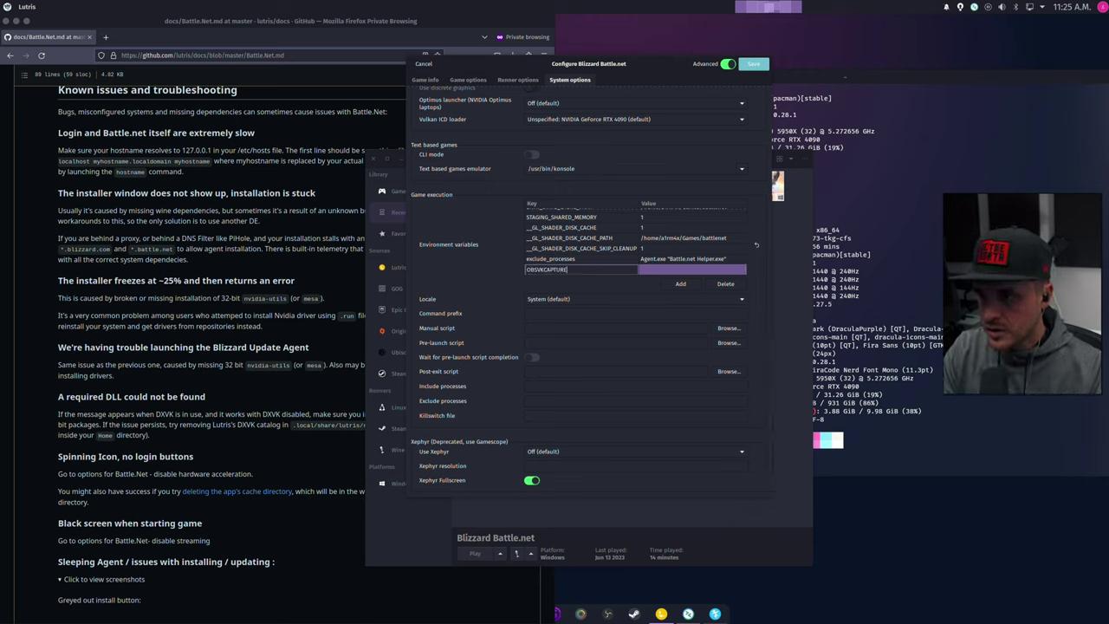
{"action": "key", "text": "Return"}
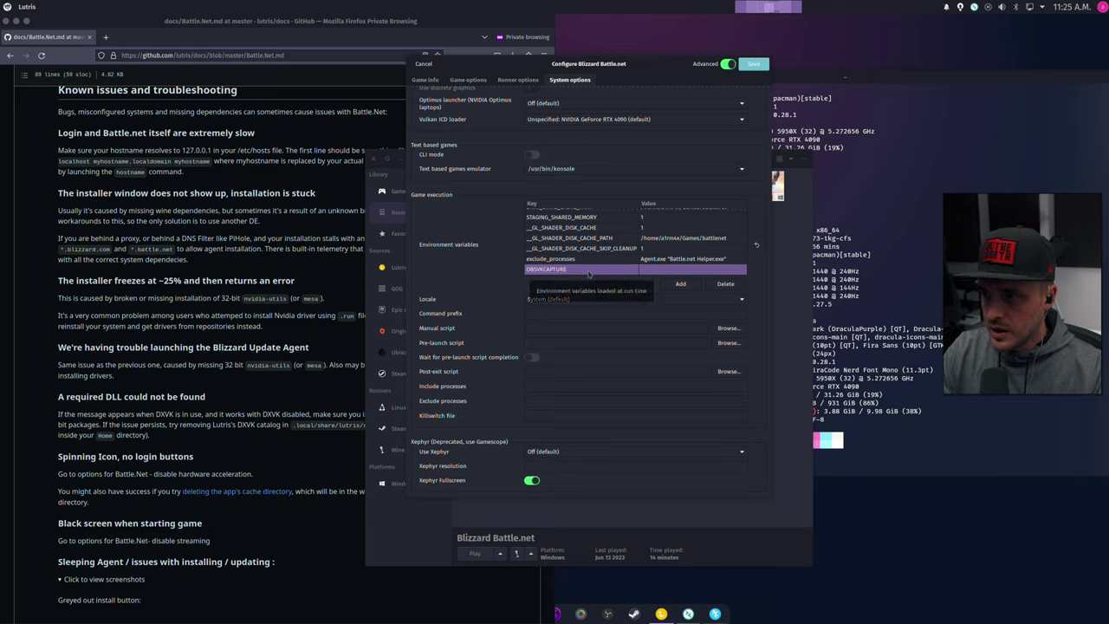
{"action": "left_click", "coordinate": [698, 269]}
{"action": "key", "text": "Return"}
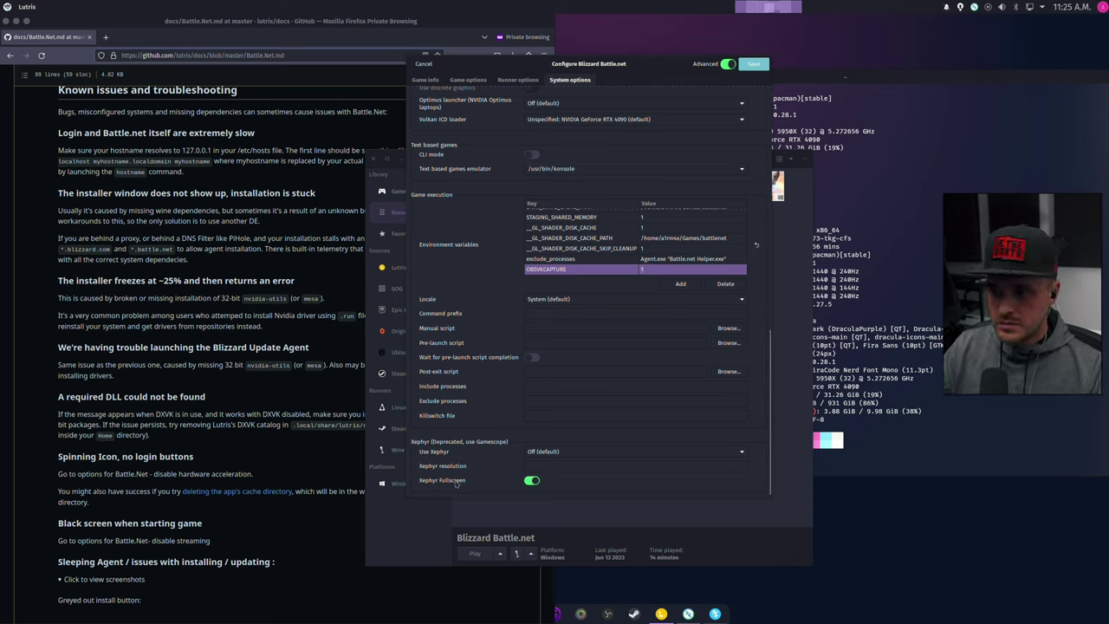
{"action": "key", "text": "Escape"}
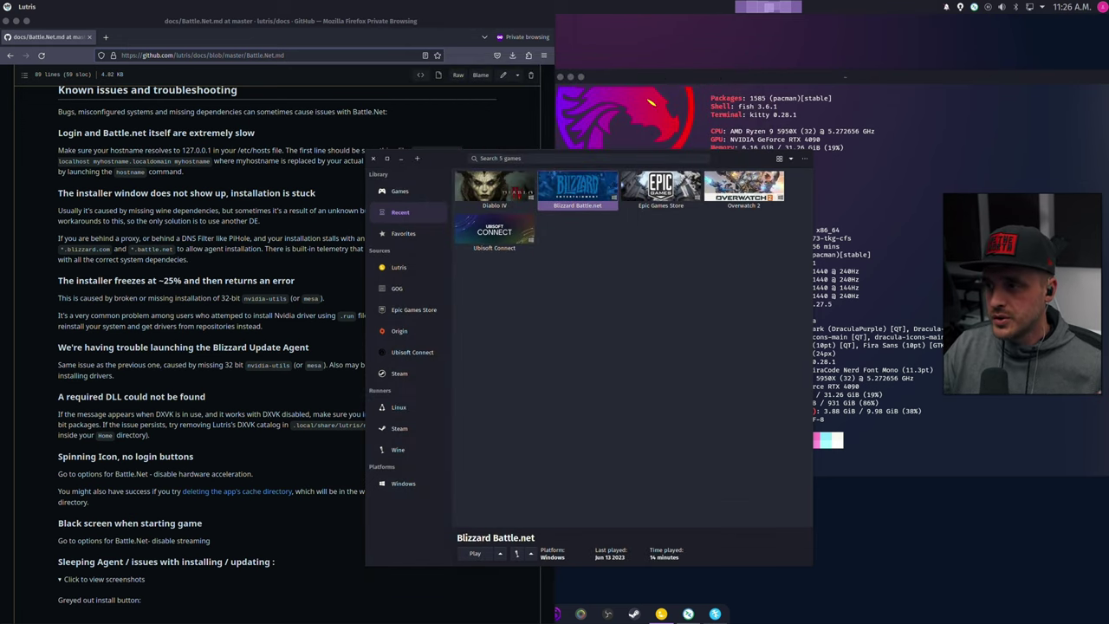
Select Diablo IV in the library, view the options for adding games to Lutris, and cancel the dialog.
{"action": "left_click", "coordinate": [503, 185]}
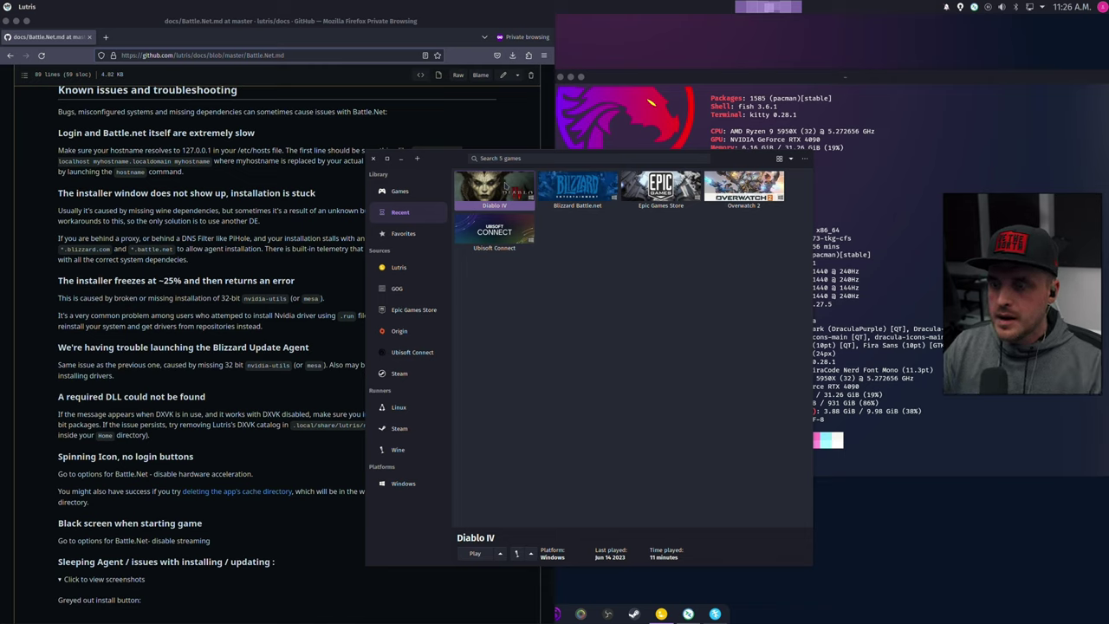
{"action": "left_click", "coordinate": [417, 160]}
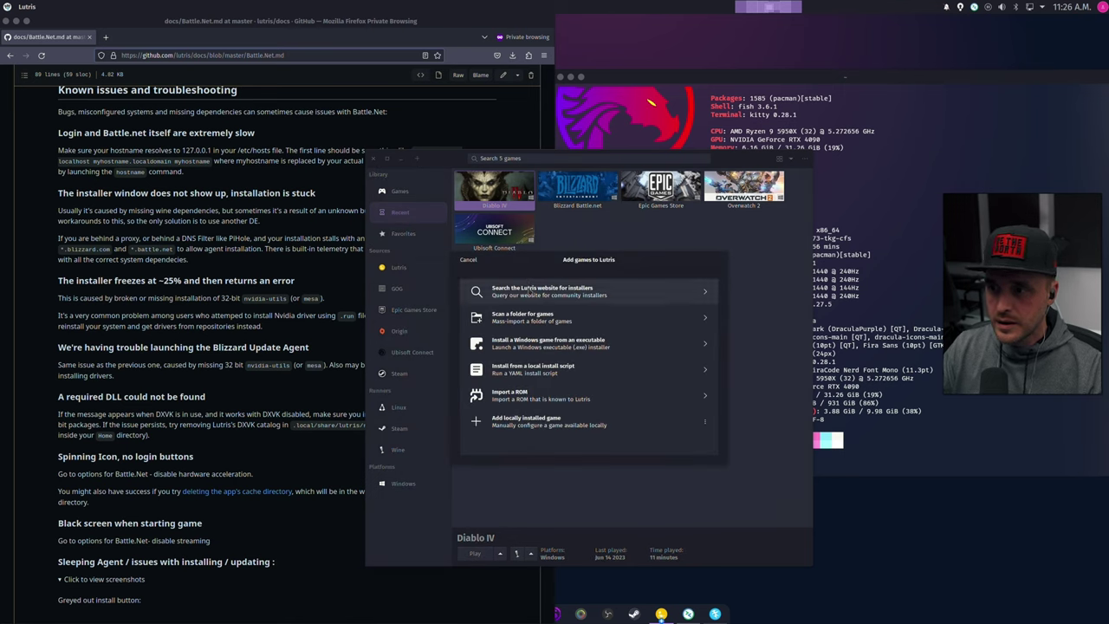
{"action": "left_click", "coordinate": [468, 260]}
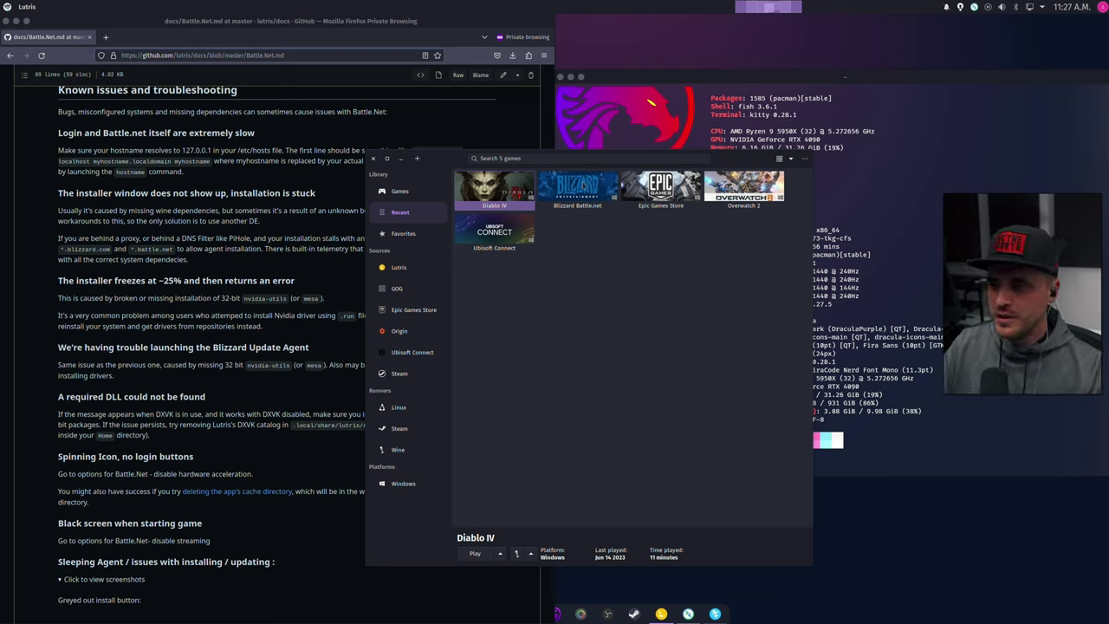
Launch Blizzard Battle.net from the Lutris library and start Diablo IV from the Battle.net launcher.
{"action": "left_click", "coordinate": [579, 186]}
{"action": "left_click", "coordinate": [474, 555]}
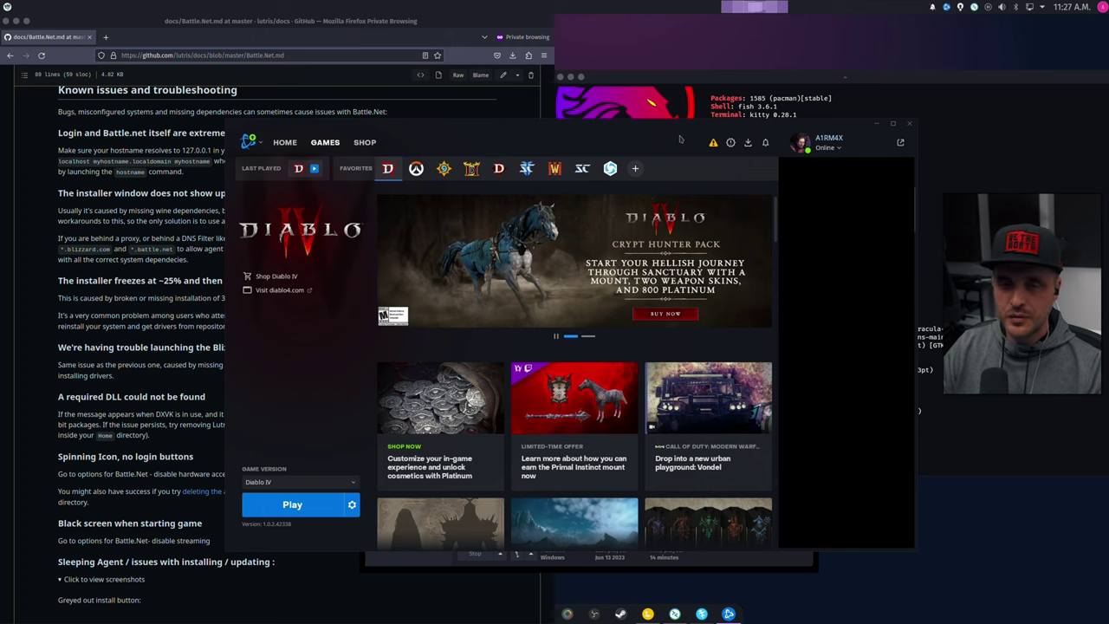
{"action": "left_click", "coordinate": [294, 506]}
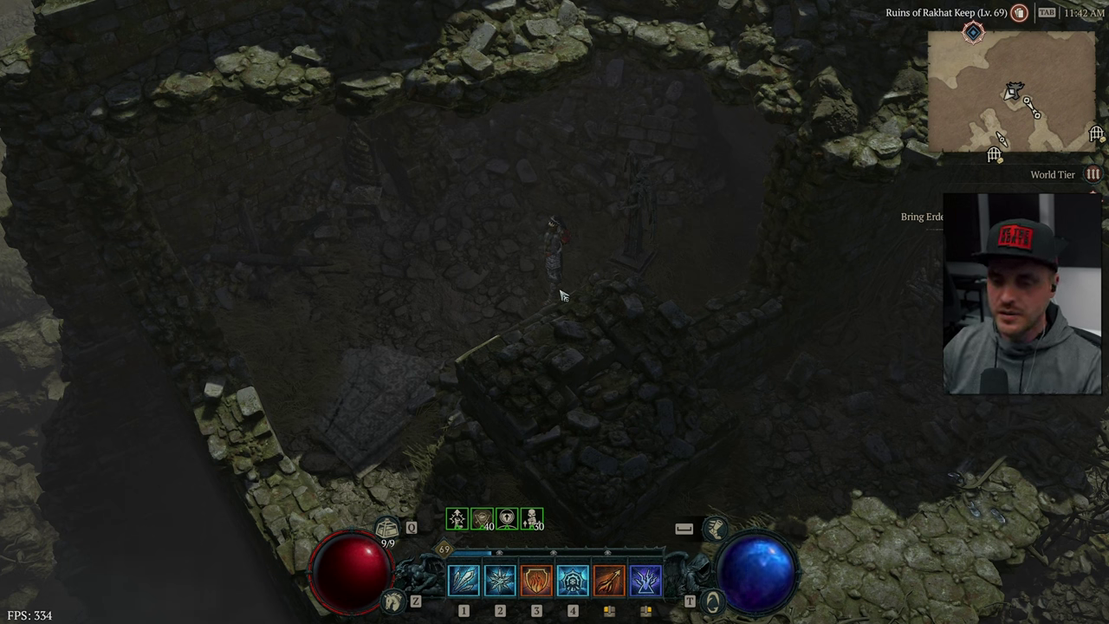
Open Diablo IV's graphics options and review the screen settings down to the performance section.
{"action": "key", "text": "Escape"}
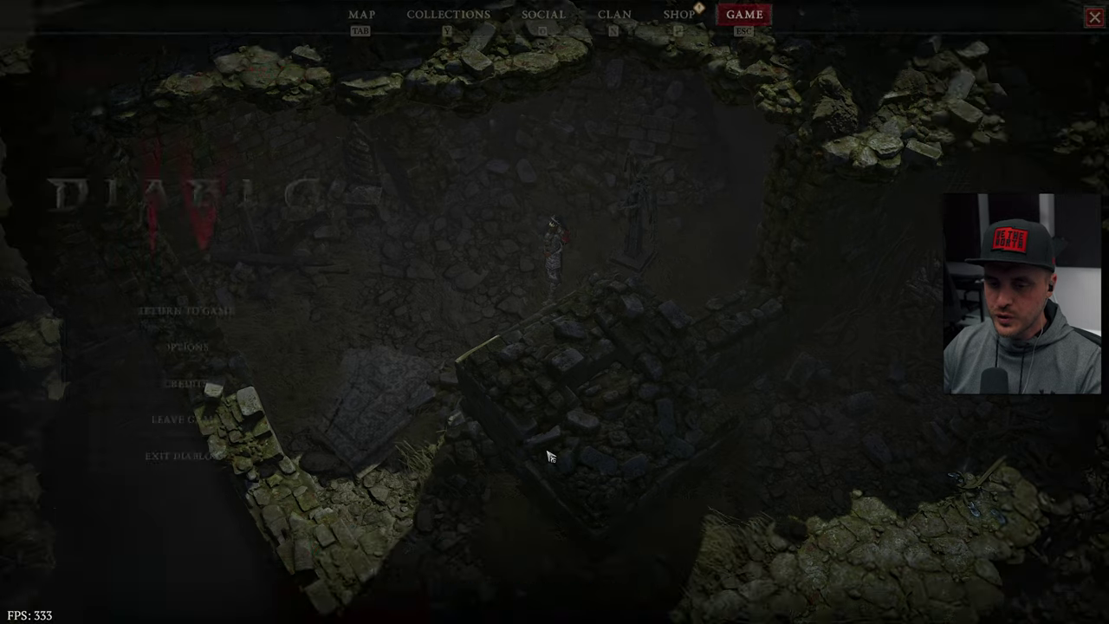
{"action": "left_click", "coordinate": [205, 346]}
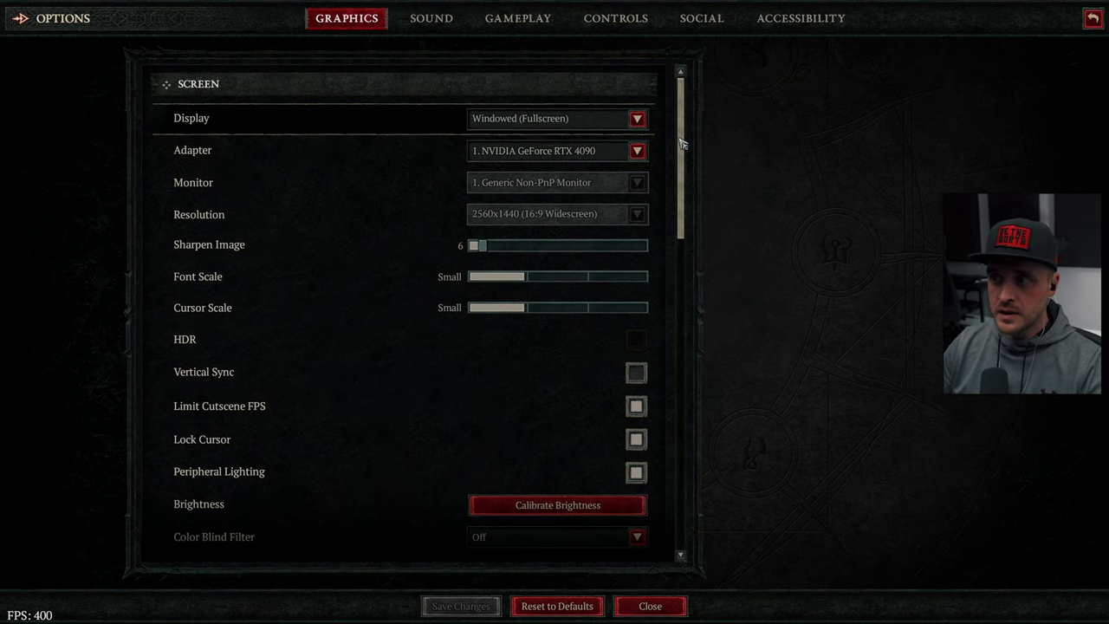
{"action": "scroll", "coordinate": [682, 148], "scroll_direction": "down", "scroll_amount": 1}
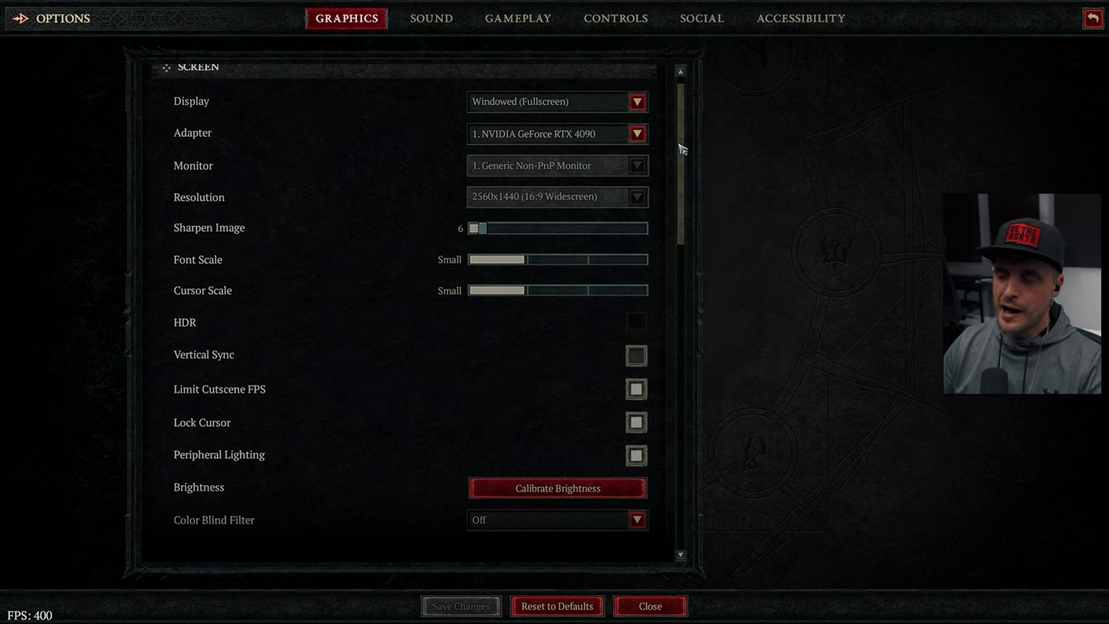
{"action": "left_click_drag", "start_coordinate": [682, 150], "coordinate": [681, 192]}
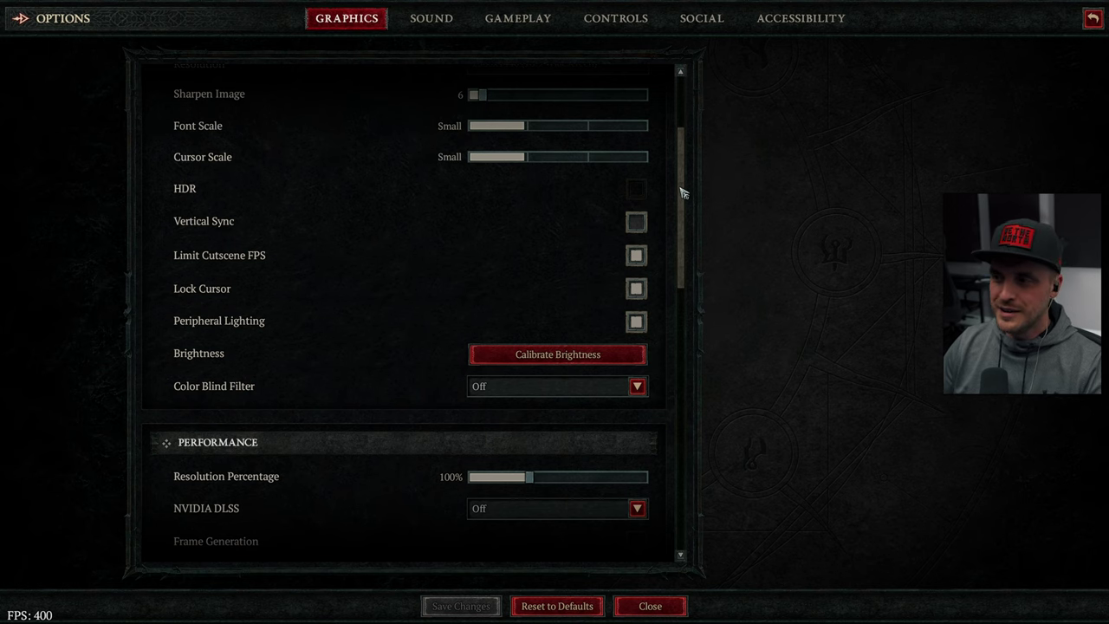
{"action": "left_click_drag", "start_coordinate": [681, 192], "coordinate": [681, 258]}
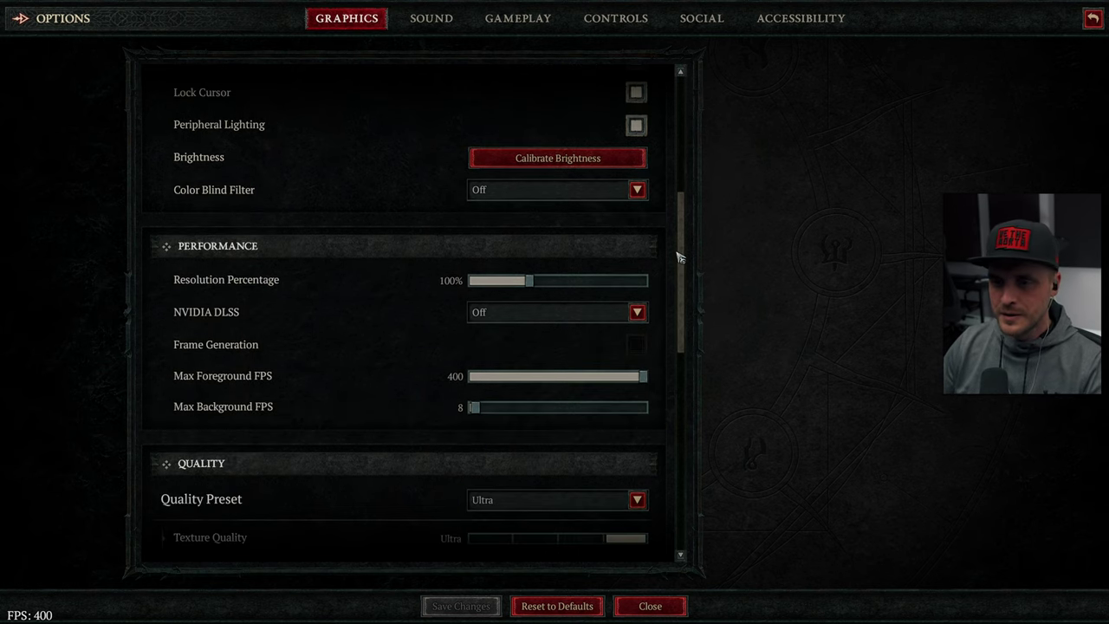
View the available NVIDIA DLSS modes without changing the setting, and examine the quality settings and the Frame Generation description.
{"action": "left_click", "coordinate": [528, 313]}
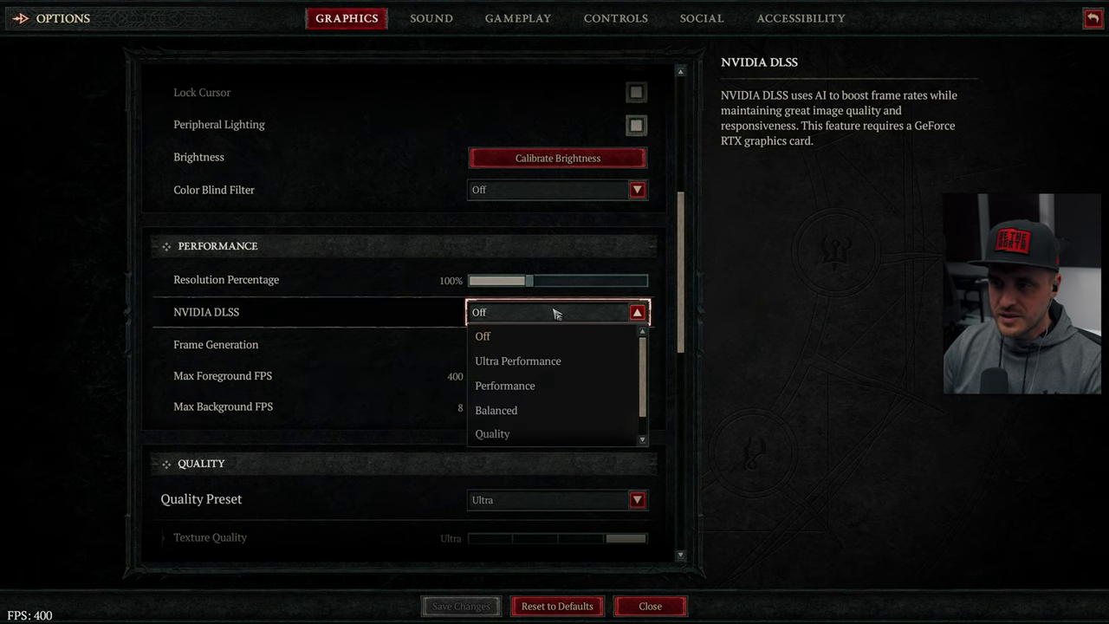
{"action": "left_click", "coordinate": [670, 312]}
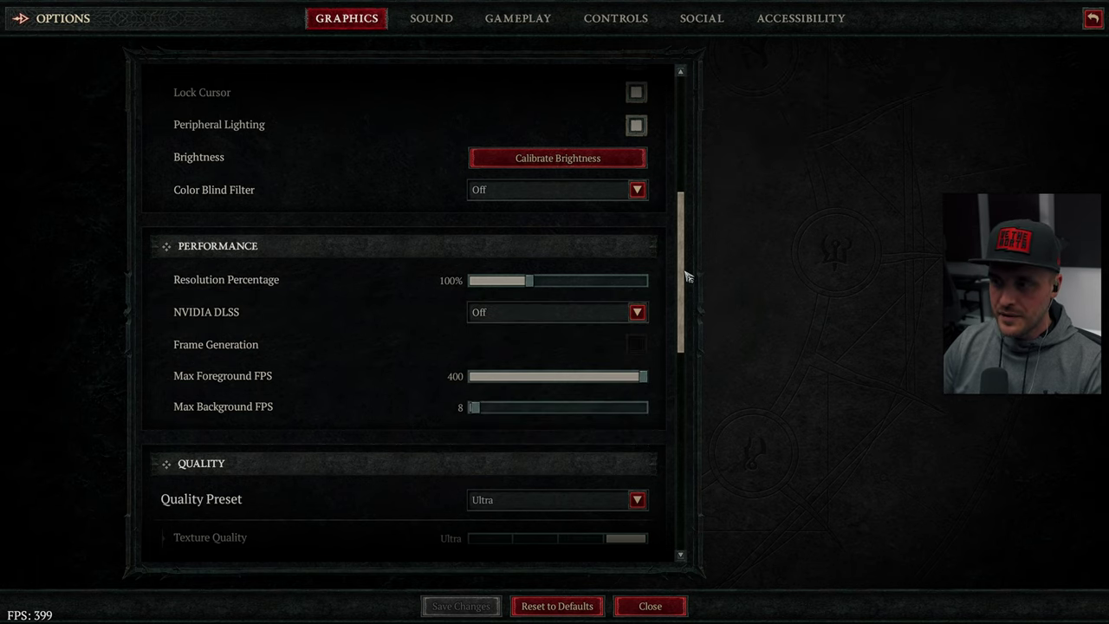
{"action": "left_click_drag", "start_coordinate": [683, 277], "coordinate": [683, 316]}
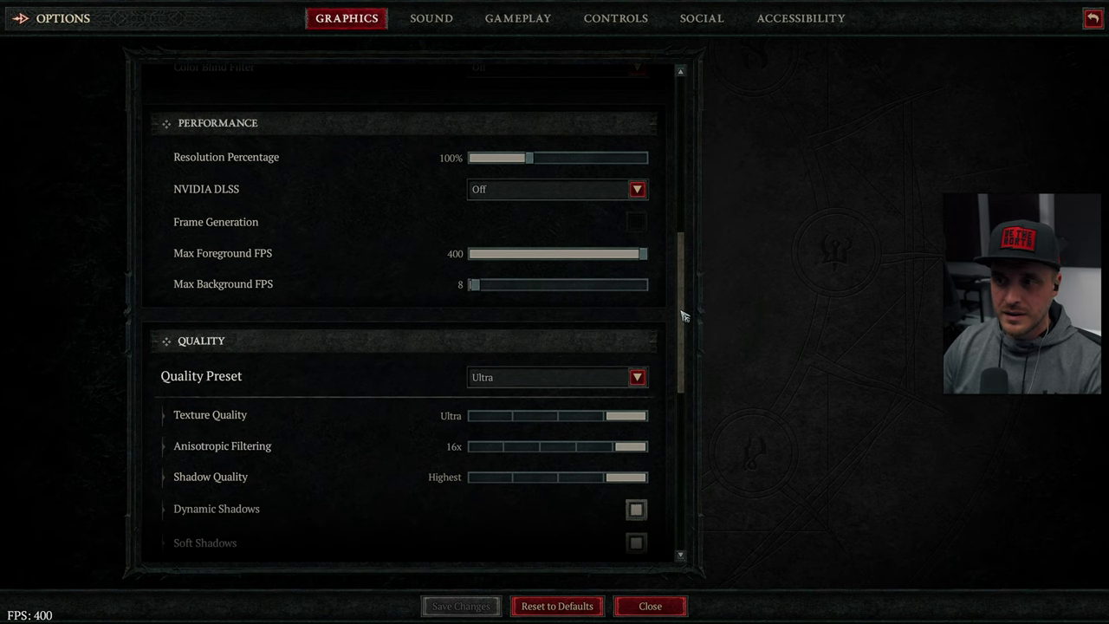
{"action": "mouse_move", "coordinate": [218, 223]}
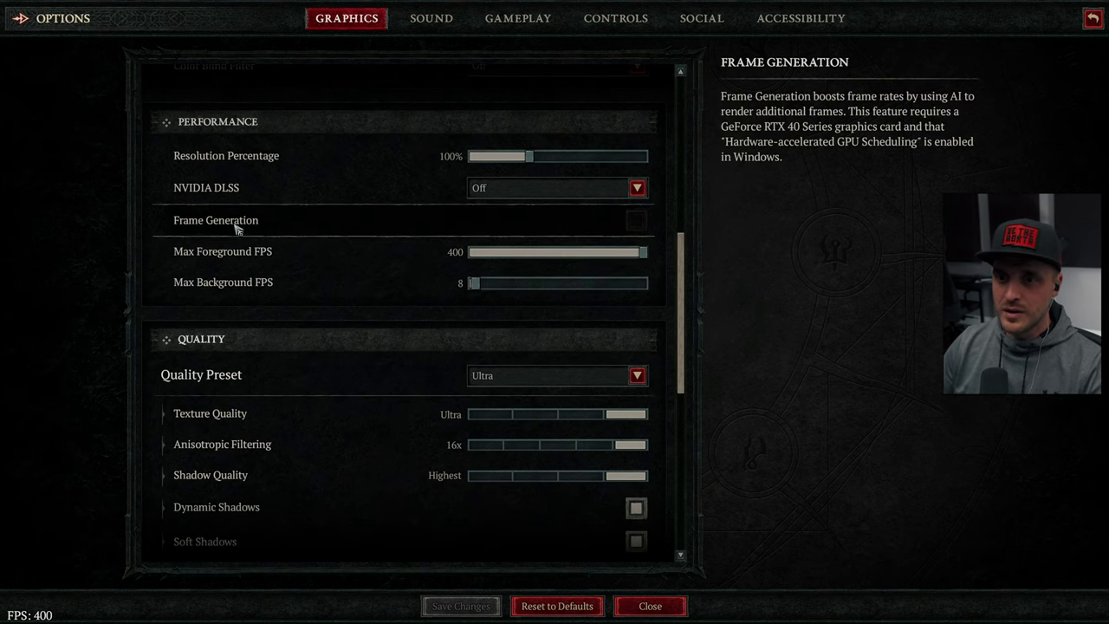